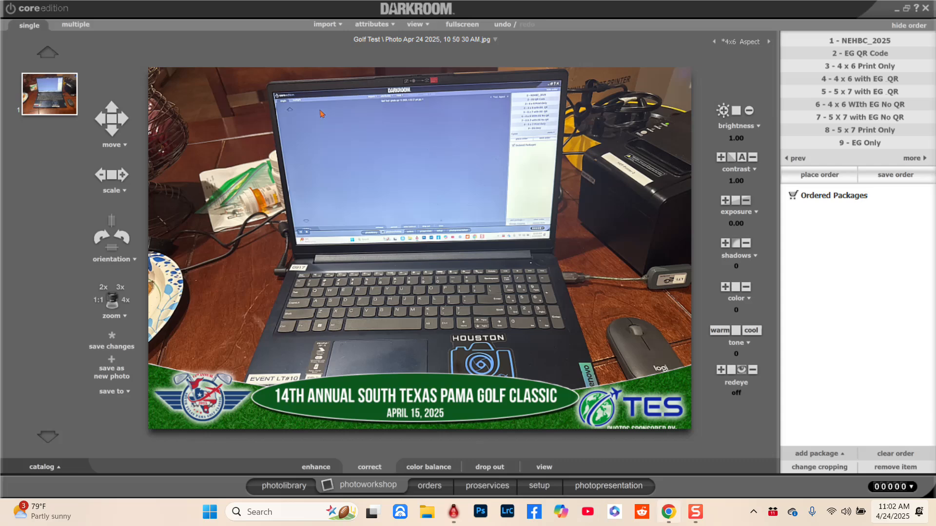
- Switch to Chrome to view the Golf Test event gallery, and return to Darkroom
{"action": "mouse_move", "coordinate": [668, 511]}
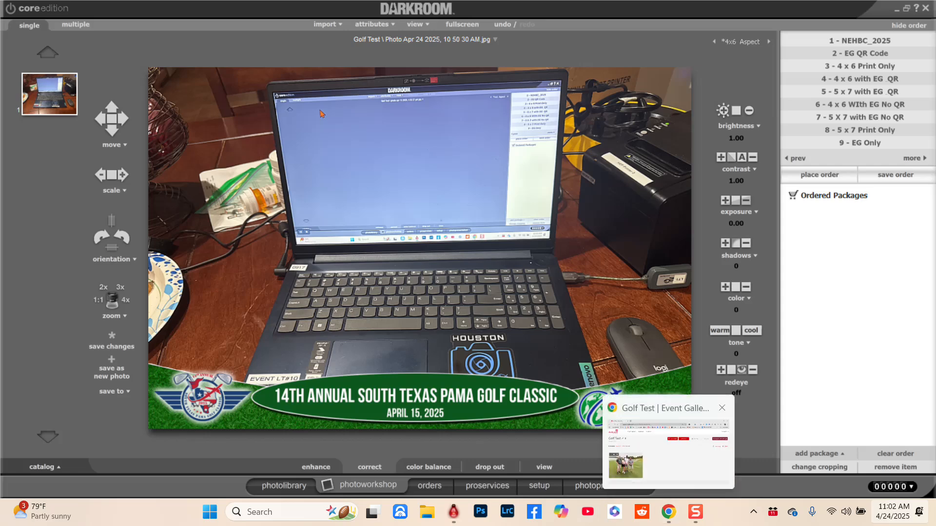
{"action": "left_click", "coordinate": [668, 441]}
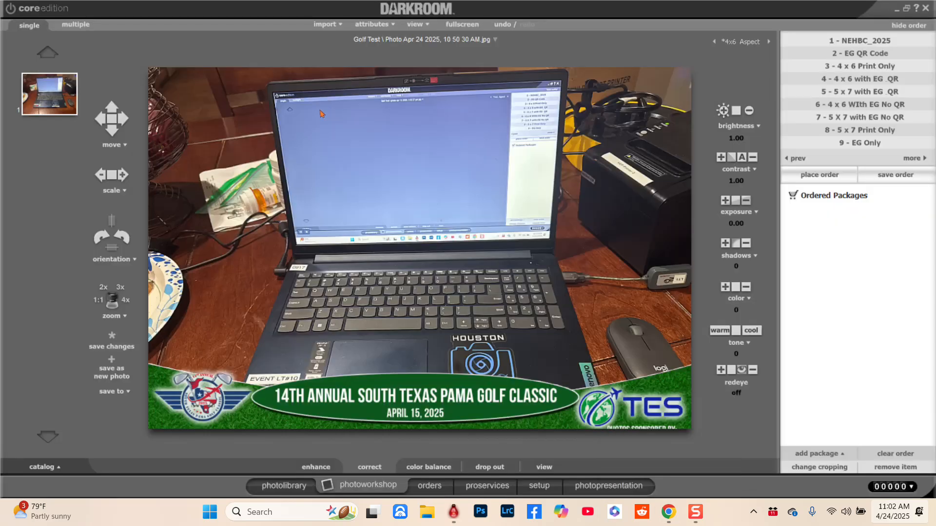
{"action": "left_click", "coordinate": [669, 512]}
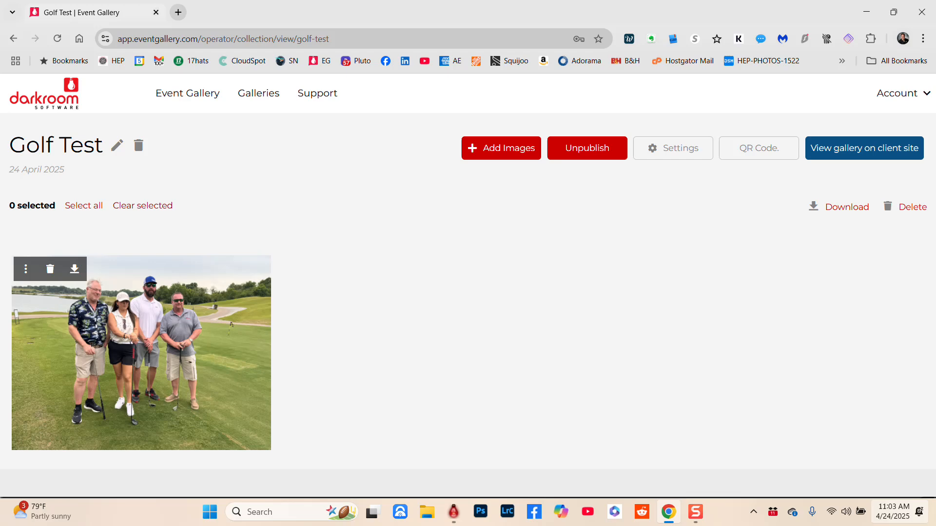
{"action": "left_click", "coordinate": [866, 11]}
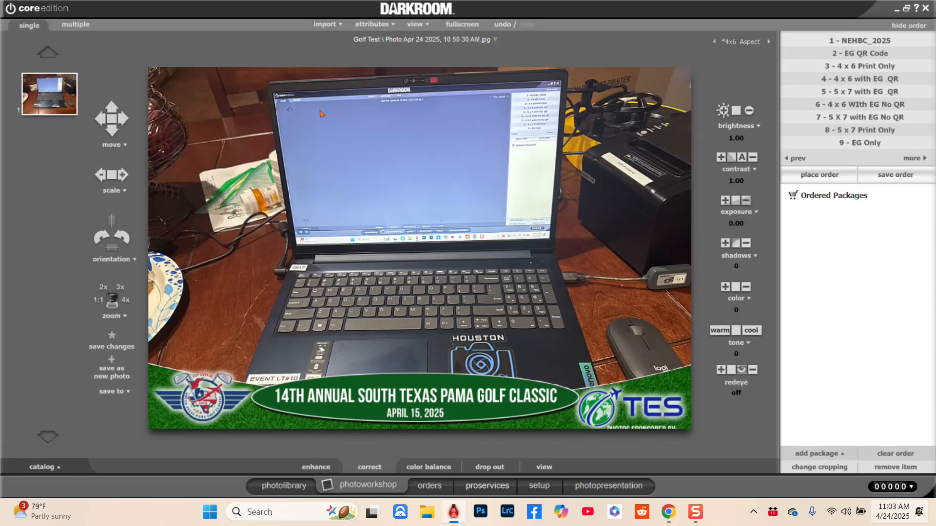
- Review the QR Codes templates and the contents of the EG QR Code package in the Events (default) package group
{"action": "left_click", "coordinate": [539, 485]}
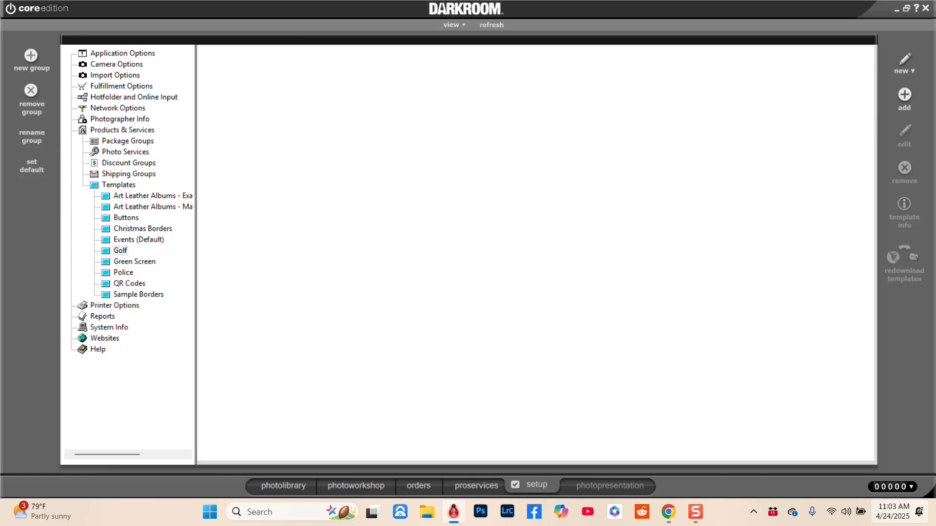
{"action": "left_click", "coordinate": [129, 283]}
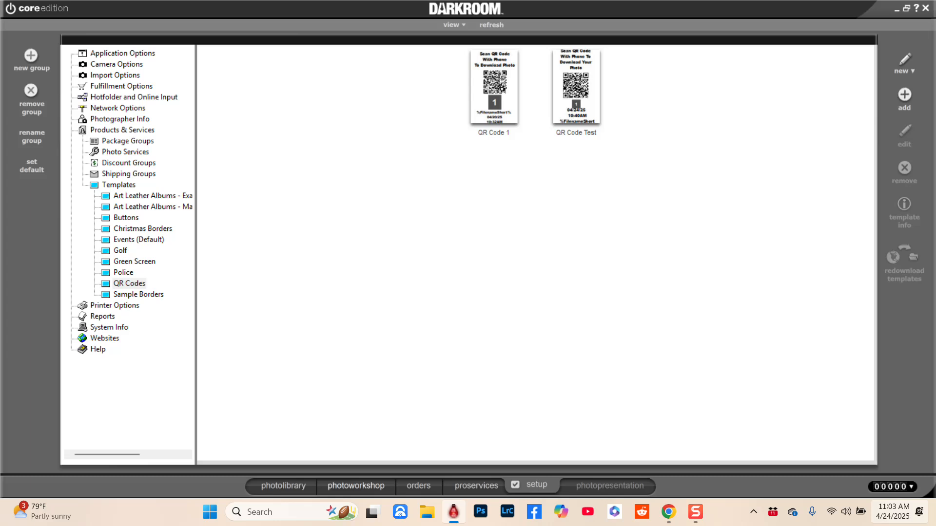
{"action": "left_click", "coordinate": [127, 142]}
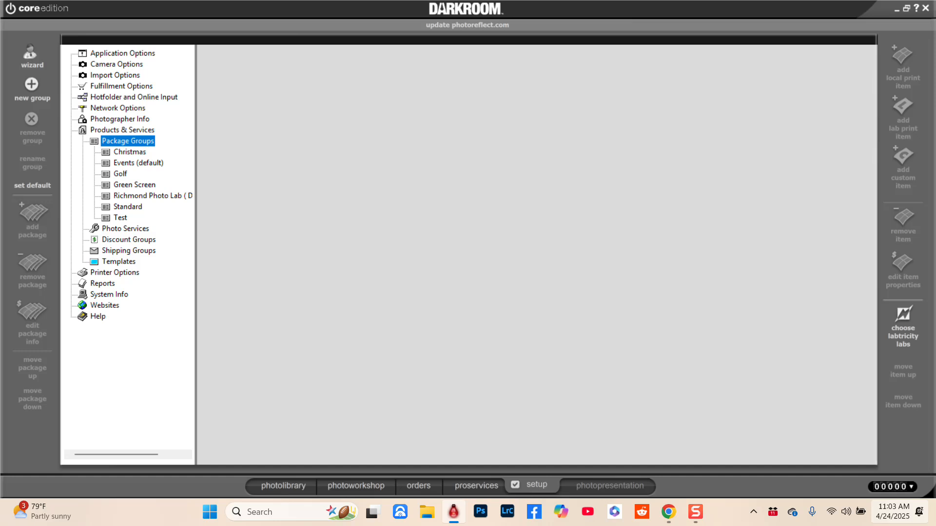
{"action": "left_click", "coordinate": [138, 163]}
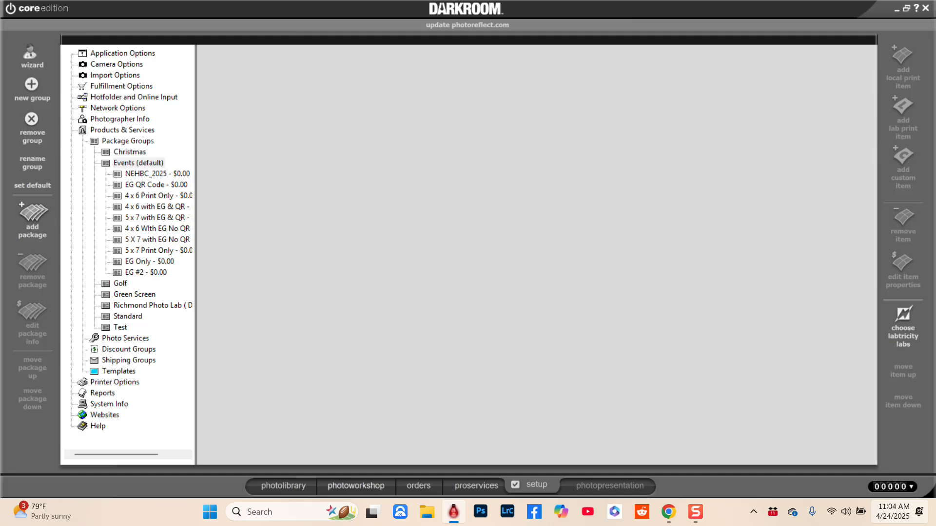
{"action": "left_click", "coordinate": [355, 485]}
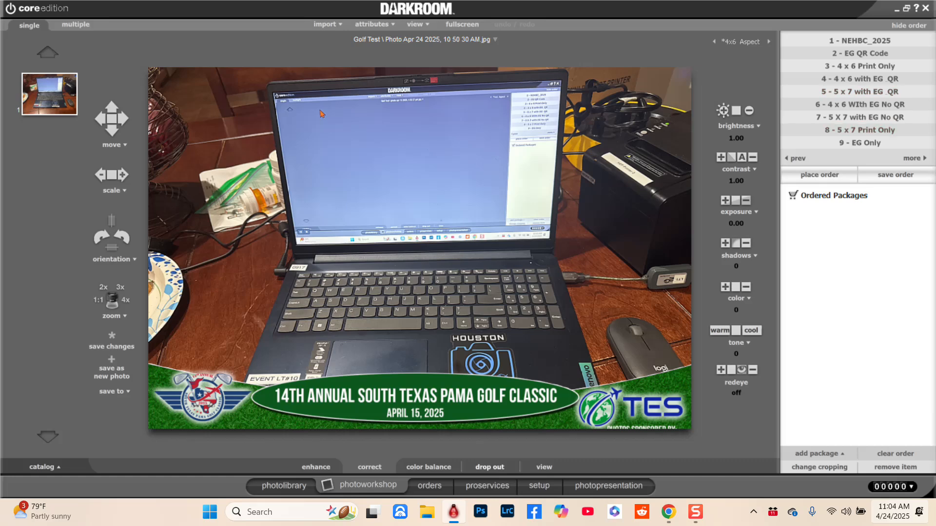
{"action": "left_click", "coordinate": [538, 485]}
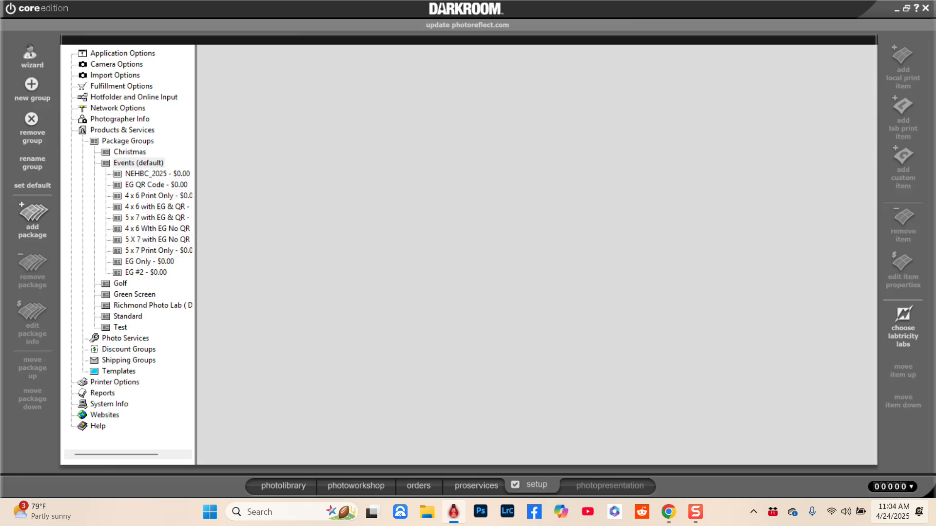
{"action": "left_click", "coordinate": [156, 186]}
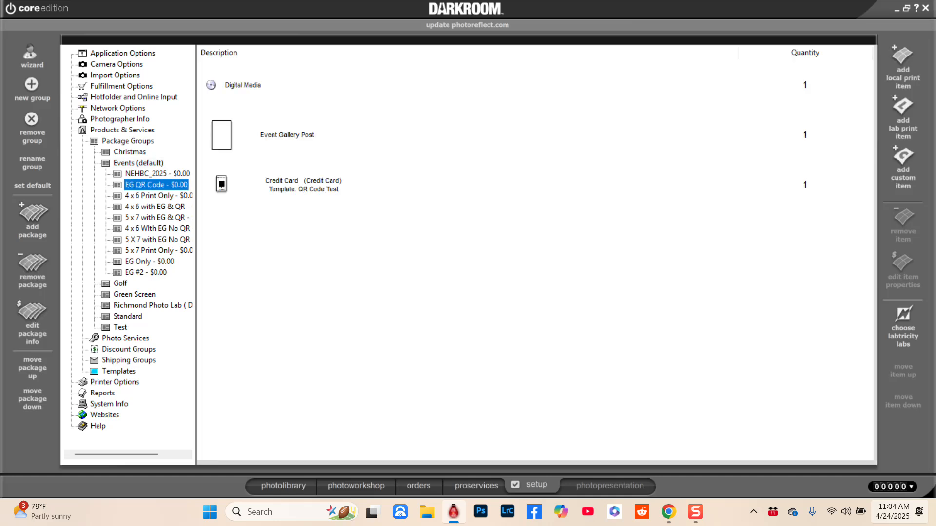
- Add a package named "QR Code Test 2" to the Events (default) package group
{"action": "left_click", "coordinate": [139, 163]}
{"action": "left_click", "coordinate": [138, 163]}
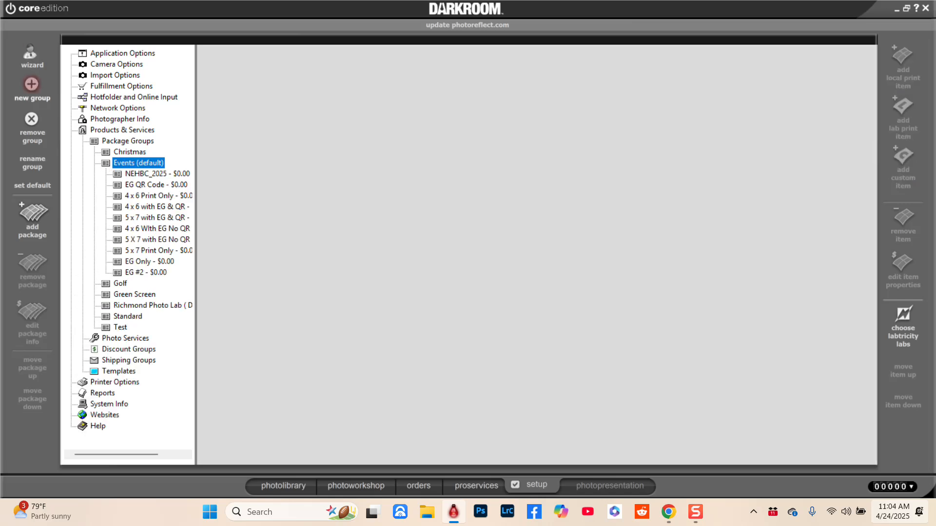
{"action": "left_click", "coordinate": [32, 219]}
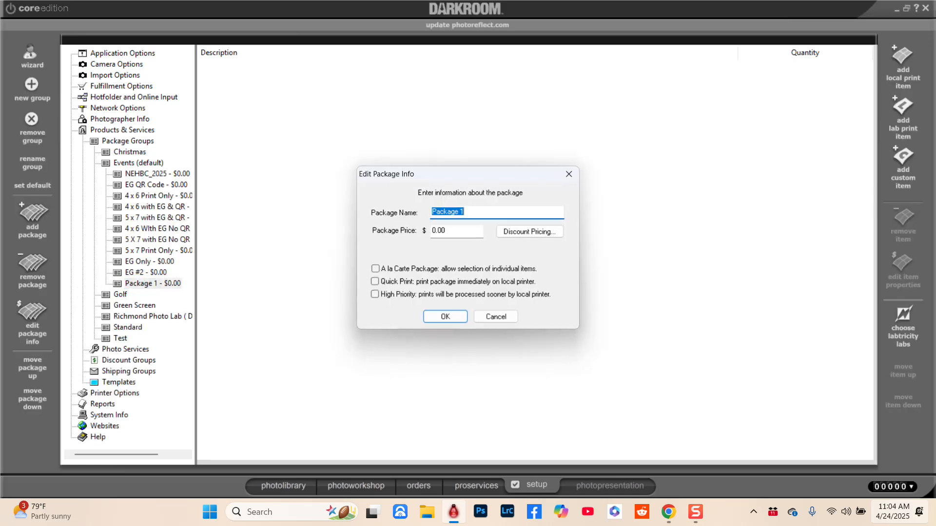
{"action": "type", "text": "QR Code Test"}
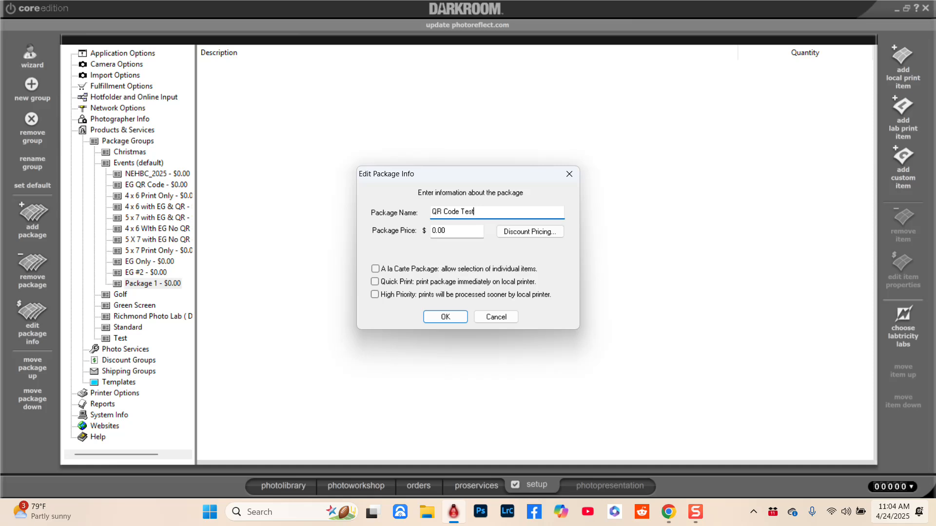
{"action": "type", "text": " 2"}
{"action": "left_click", "coordinate": [445, 317]}
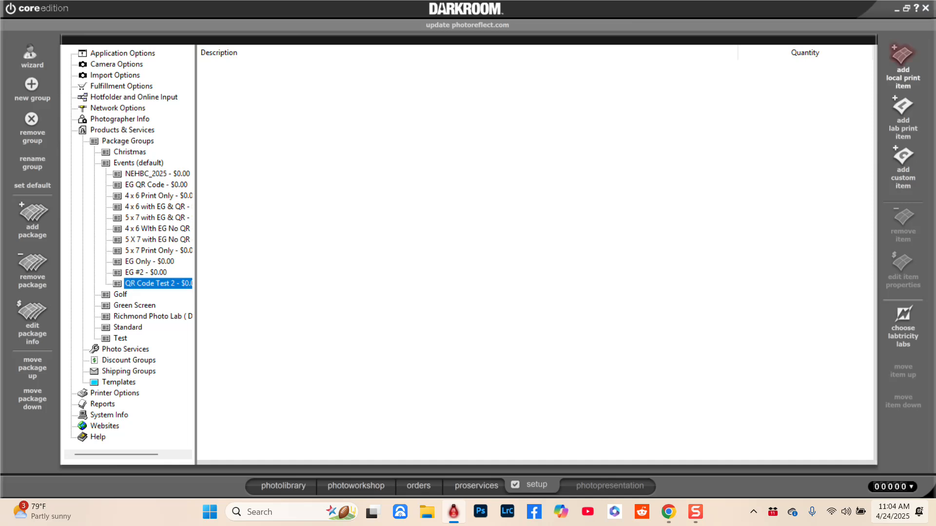
- Add one Event Gallery Post from the digital delivery products to the QR Code Test 2 package
{"action": "left_click", "coordinate": [902, 56]}
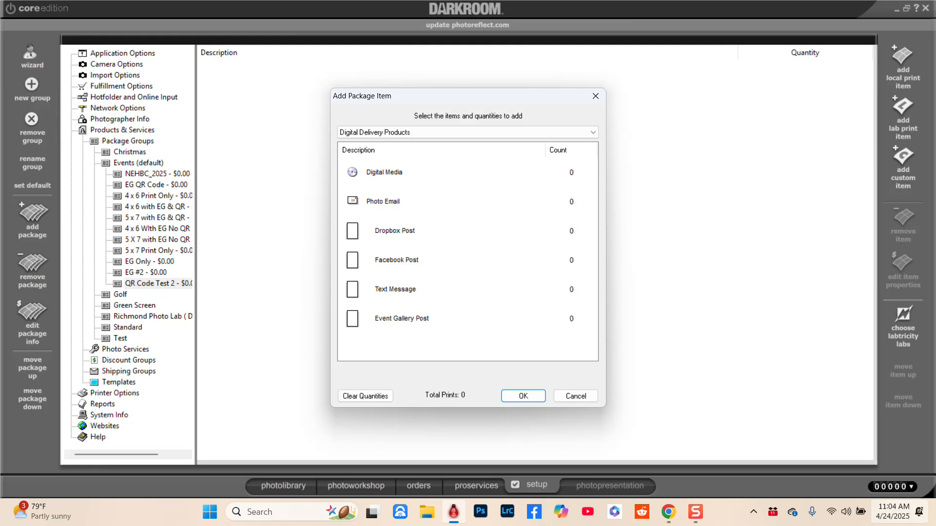
{"action": "left_click", "coordinate": [401, 318]}
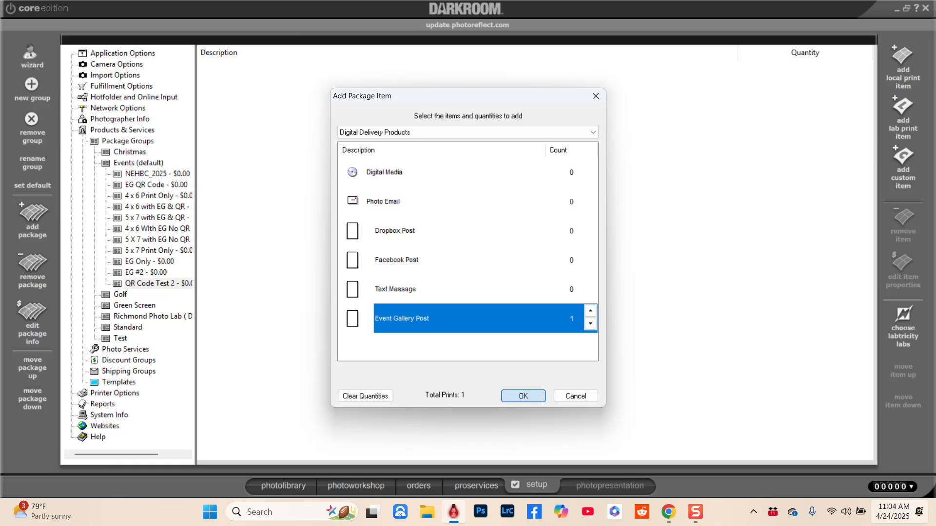
{"action": "left_click", "coordinate": [523, 396]}
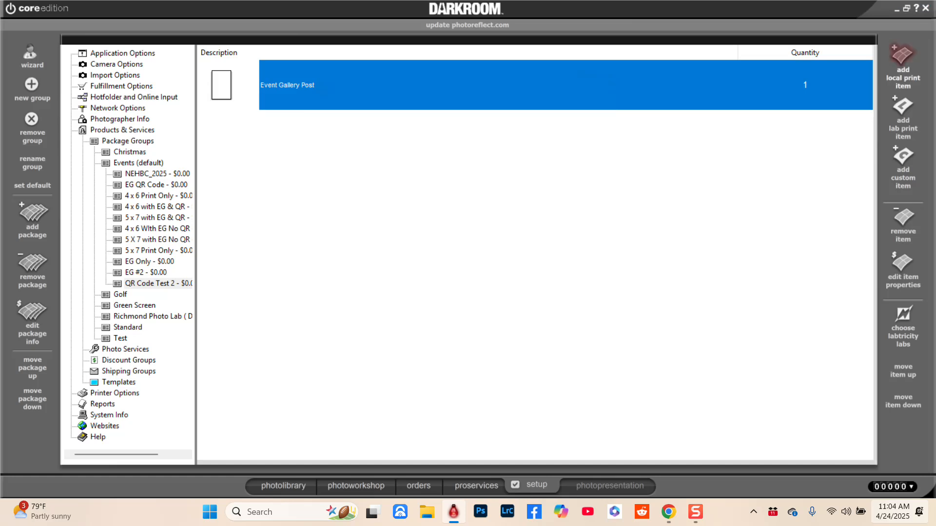
- Add one Digital Media item from the digital delivery products to the QR Code Test 2 package
{"action": "left_click", "coordinate": [903, 61]}
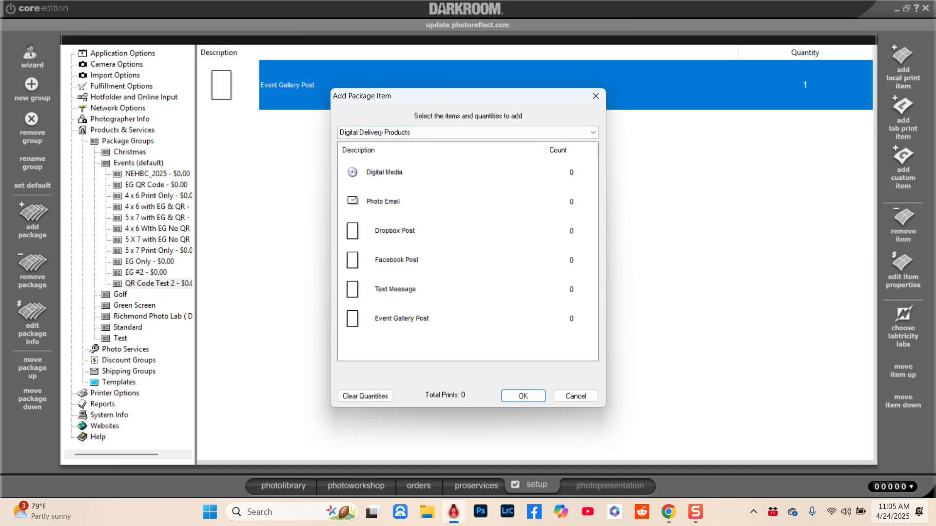
{"action": "left_click", "coordinate": [390, 173]}
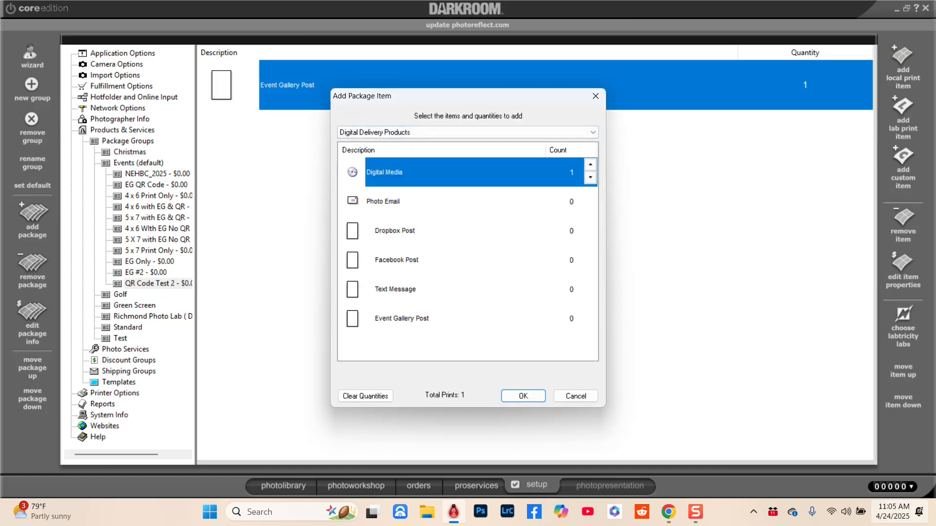
{"action": "key", "text": "Return"}
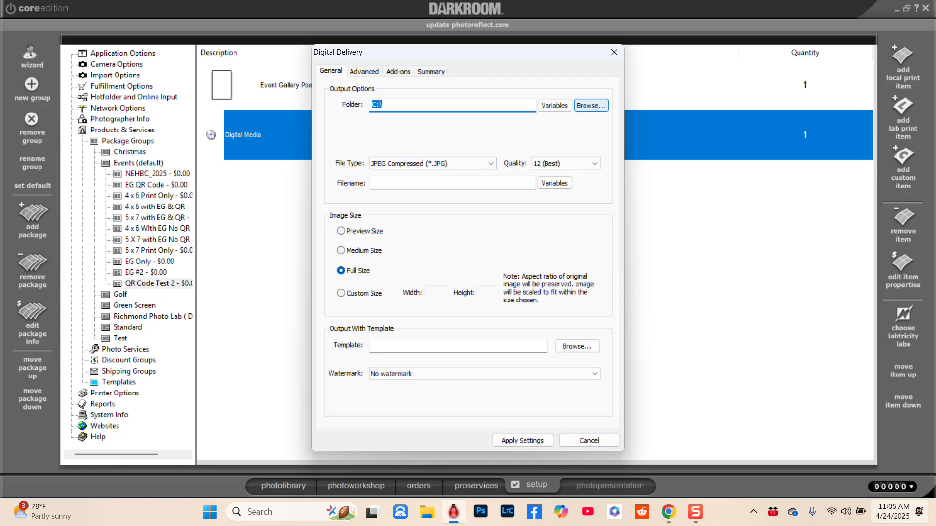
- Set the Digital Media output folder to the "P2F 5 x 7" folder inside Pictures and apply the delivery settings
{"action": "left_click", "coordinate": [591, 105]}
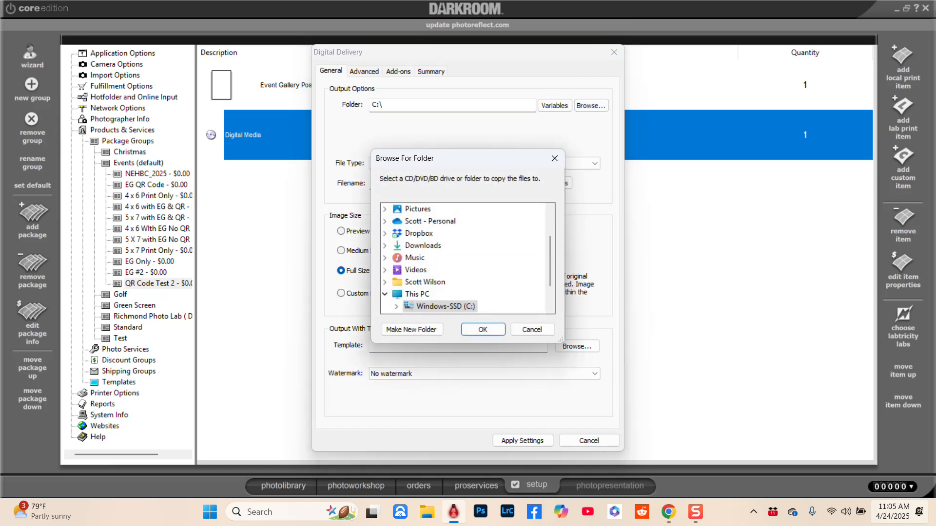
{"action": "left_click", "coordinate": [421, 209]}
{"action": "scroll", "coordinate": [453, 246], "scroll_direction": "down", "scroll_amount": 5}
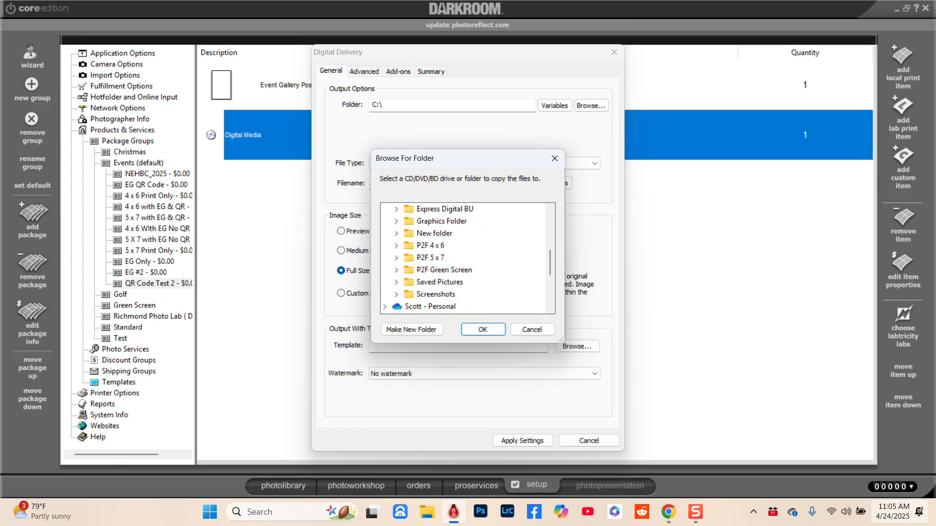
{"action": "scroll", "coordinate": [453, 246], "scroll_direction": "up", "scroll_amount": 1}
{"action": "left_click", "coordinate": [437, 221]}
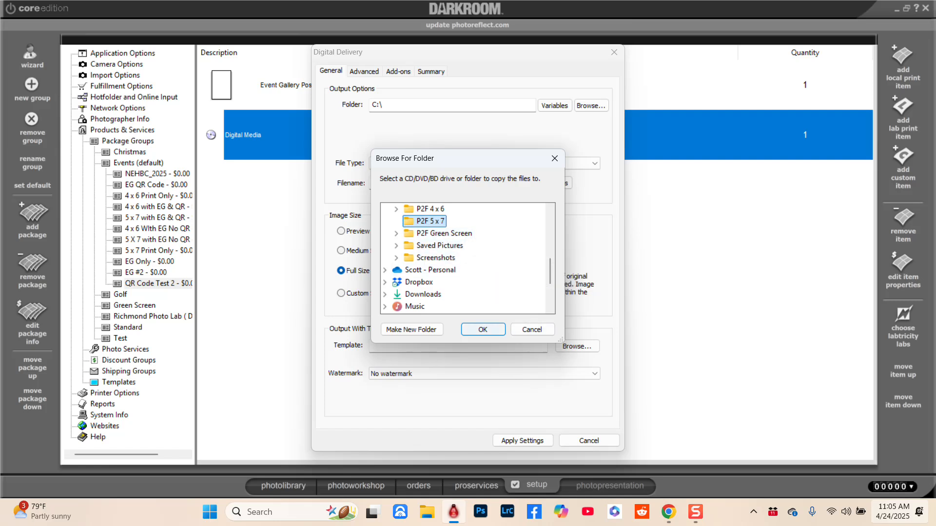
{"action": "left_click", "coordinate": [482, 329]}
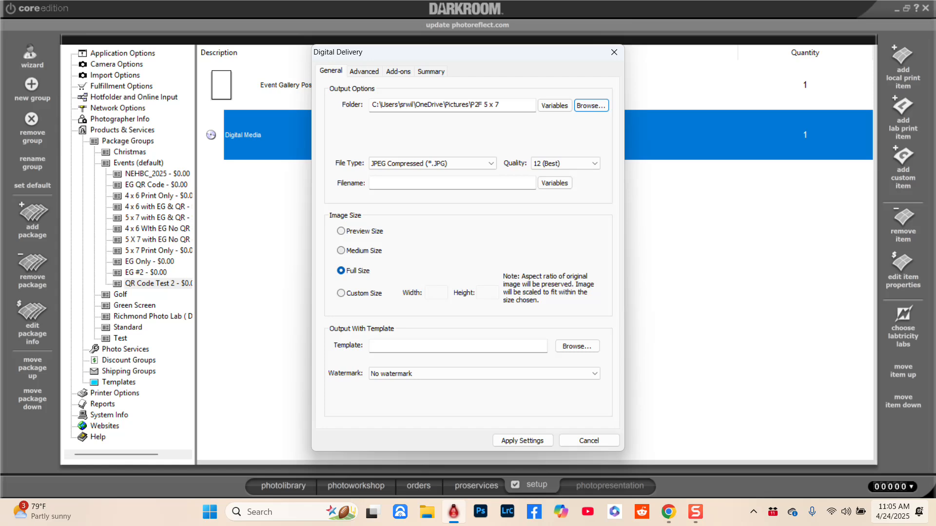
{"action": "left_click", "coordinate": [522, 441]}
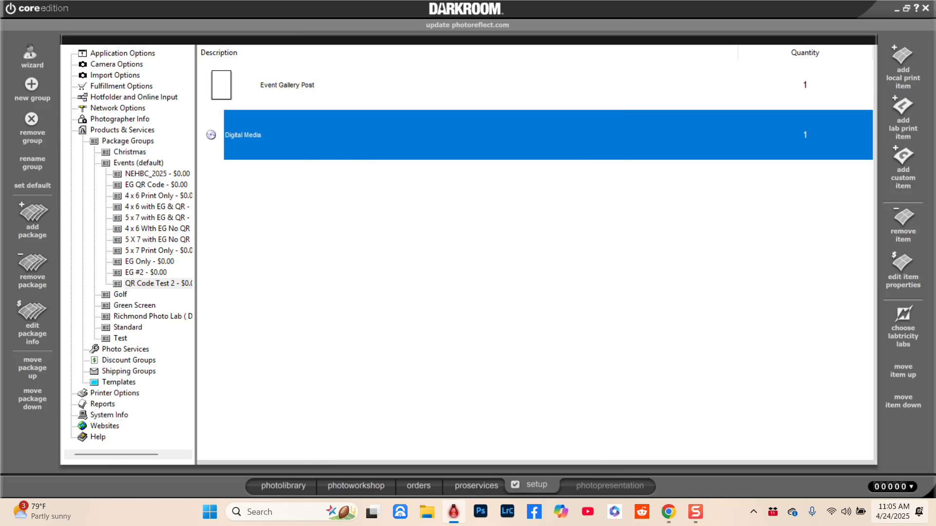
- Add one Credit Card size local print item from the Credit Card category to the QR Code Test 2 package
{"action": "left_click", "coordinate": [903, 55]}
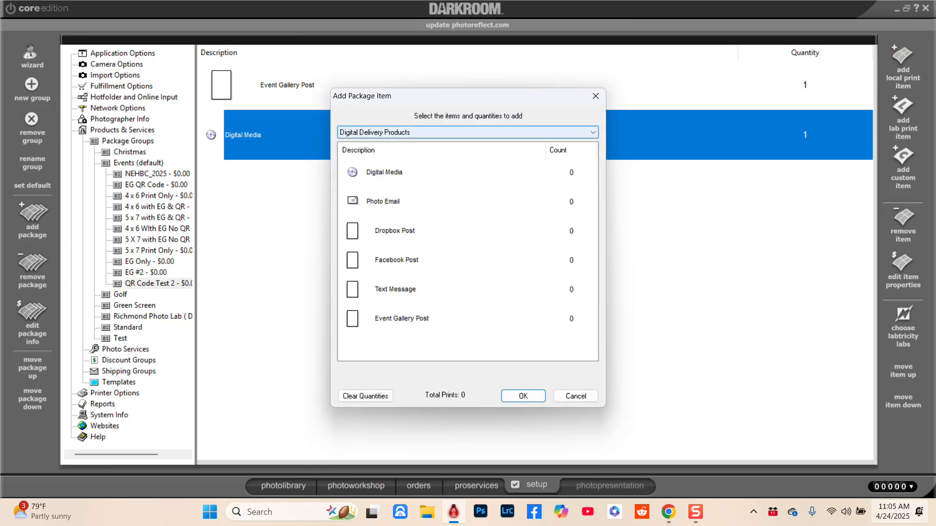
{"action": "left_click", "coordinate": [592, 133]}
{"action": "scroll", "coordinate": [462, 259], "scroll_direction": "up", "scroll_amount": 1}
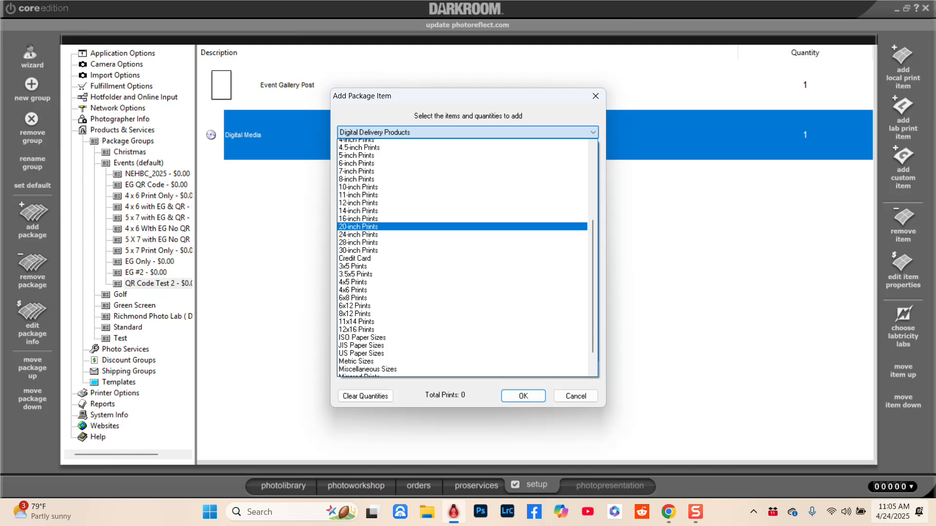
{"action": "scroll", "coordinate": [462, 226], "scroll_direction": "up", "scroll_amount": 5}
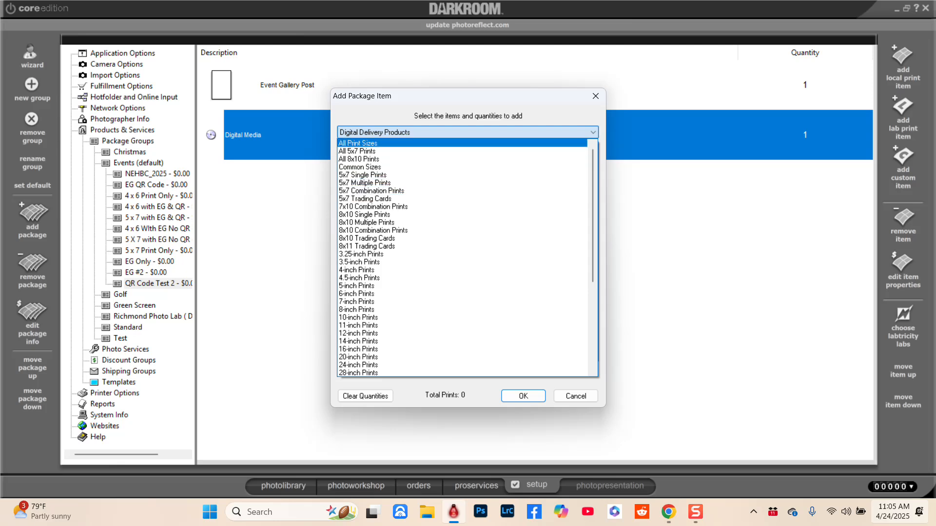
{"action": "left_click", "coordinate": [576, 396]}
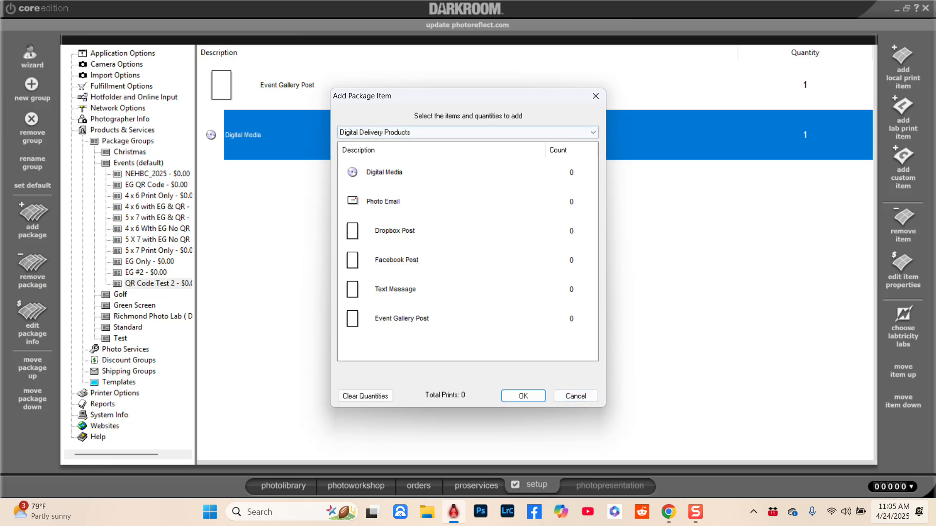
{"action": "left_click", "coordinate": [592, 132]}
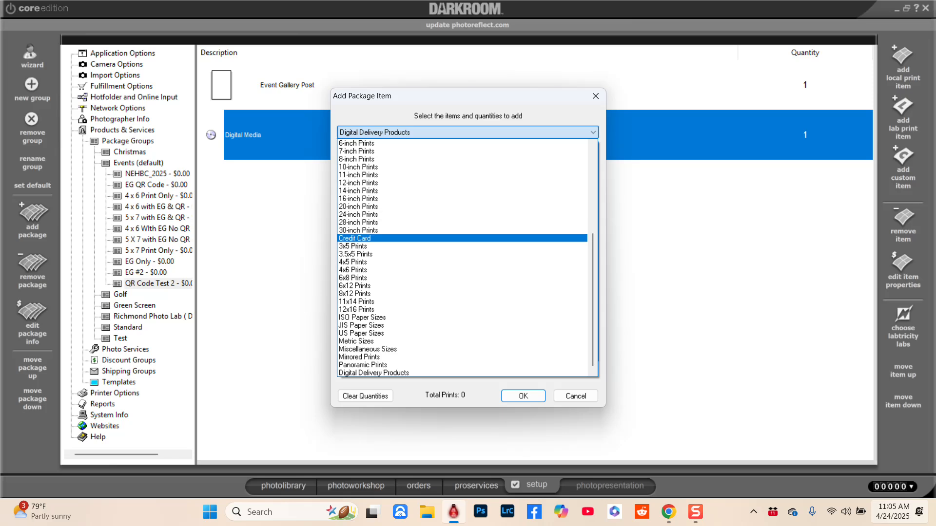
{"action": "left_click", "coordinate": [462, 239]}
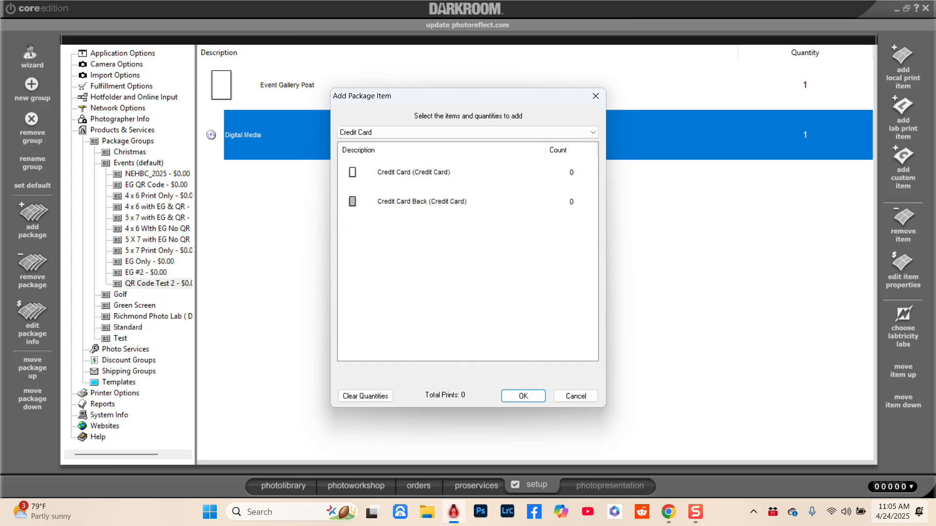
{"action": "double_click", "coordinate": [414, 173]}
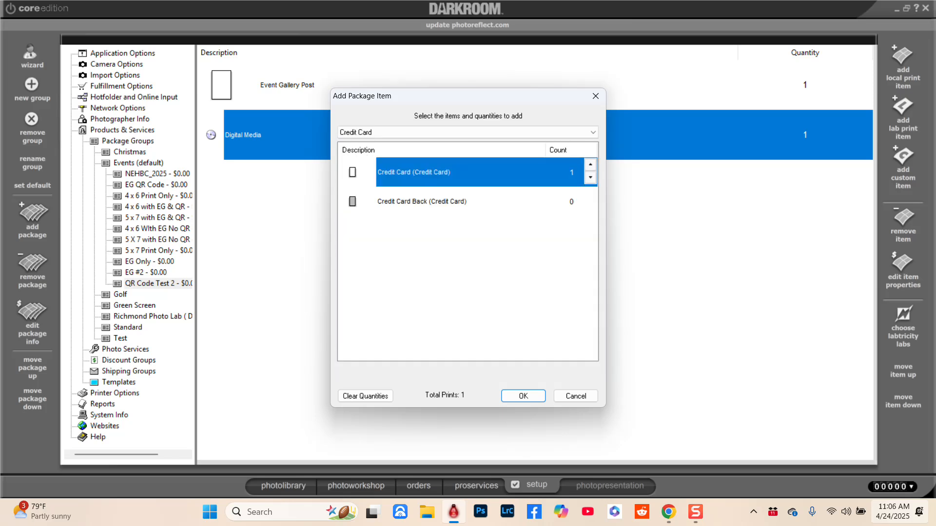
{"action": "key", "text": "Return"}
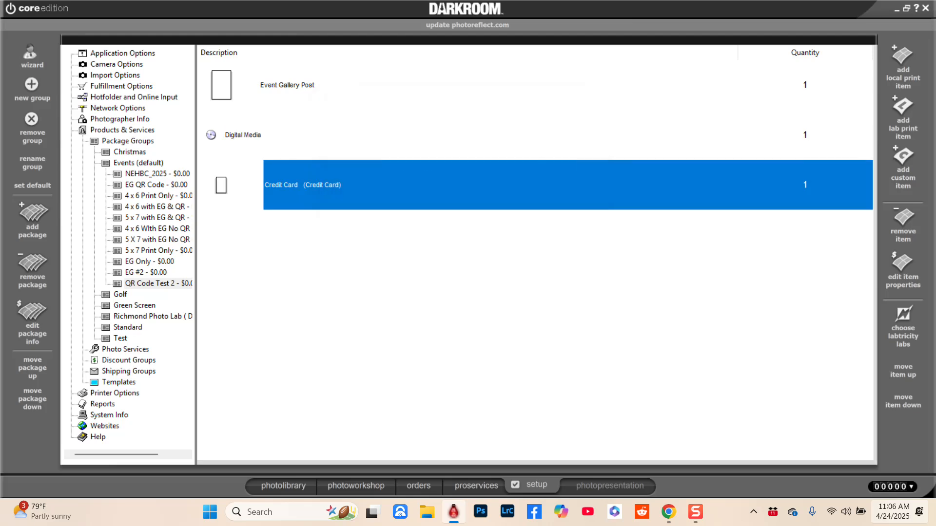
- Start a new border template in the QR Codes template group
{"action": "double_click", "coordinate": [302, 185]}
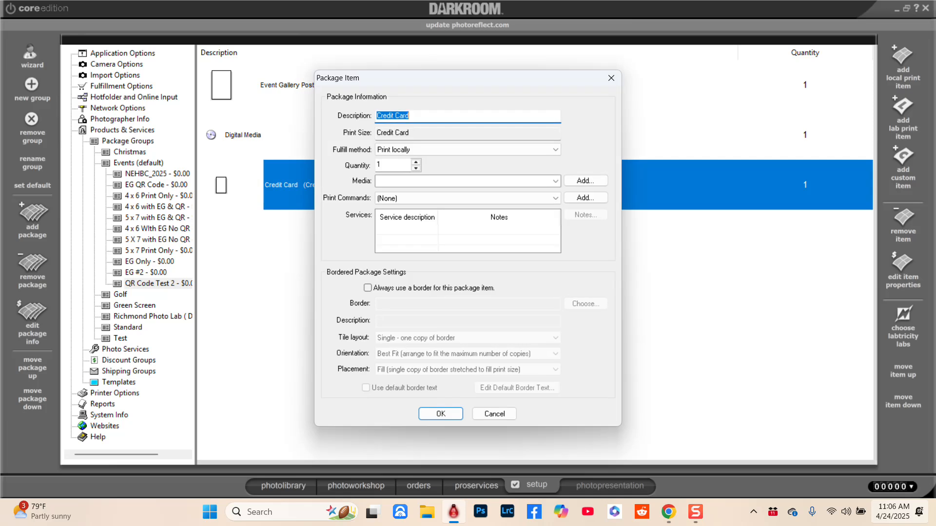
{"action": "left_click", "coordinate": [494, 414]}
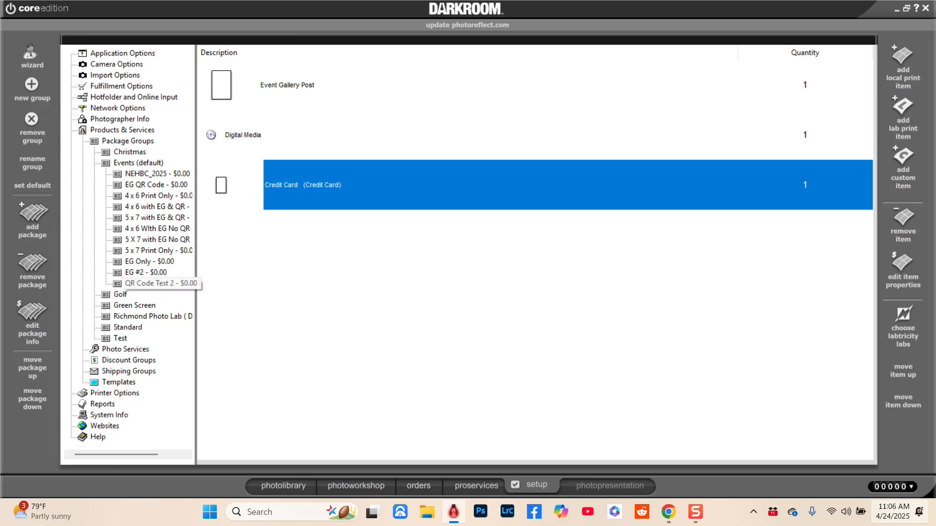
{"action": "left_click", "coordinate": [118, 383]}
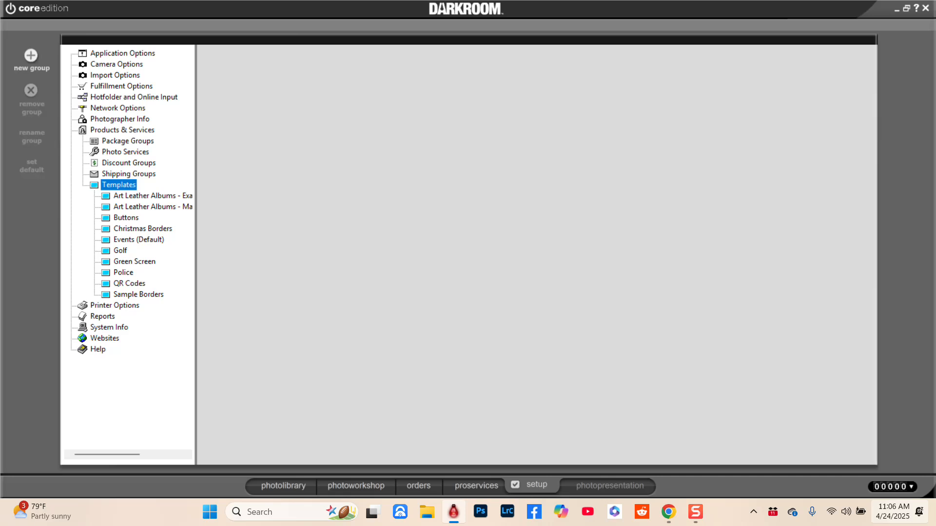
{"action": "left_click", "coordinate": [129, 283]}
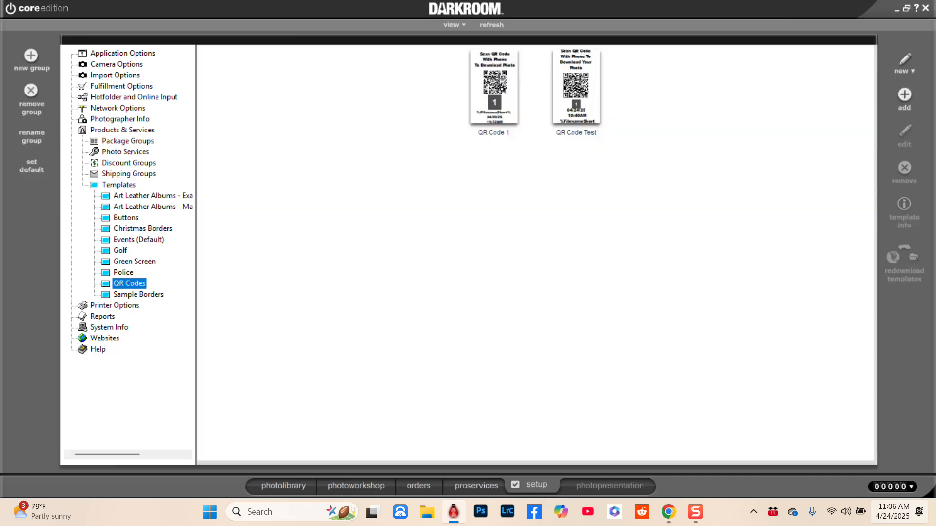
{"action": "left_click", "coordinate": [904, 63]}
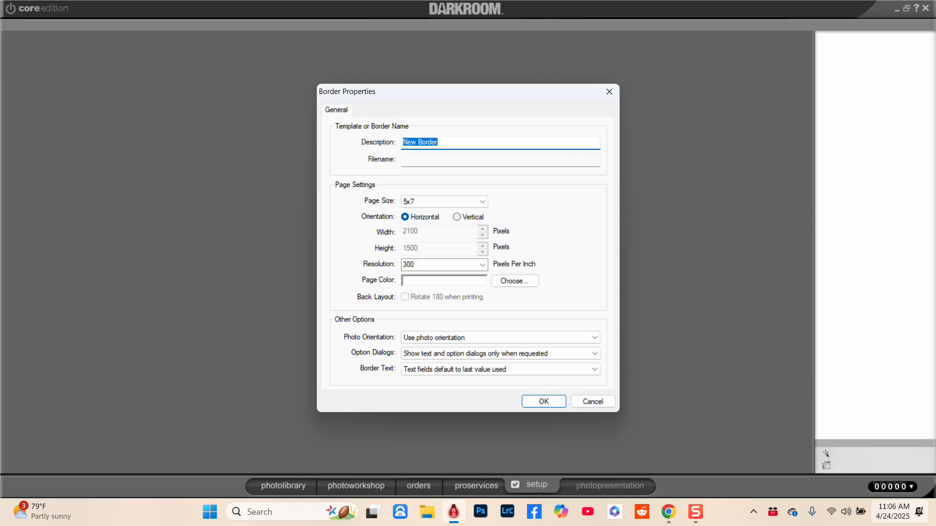
- Name the border "QR Code For Testing" and set its page to Credit Card size in vertical orientation
{"action": "type", "text": "QR Code For Testing"}
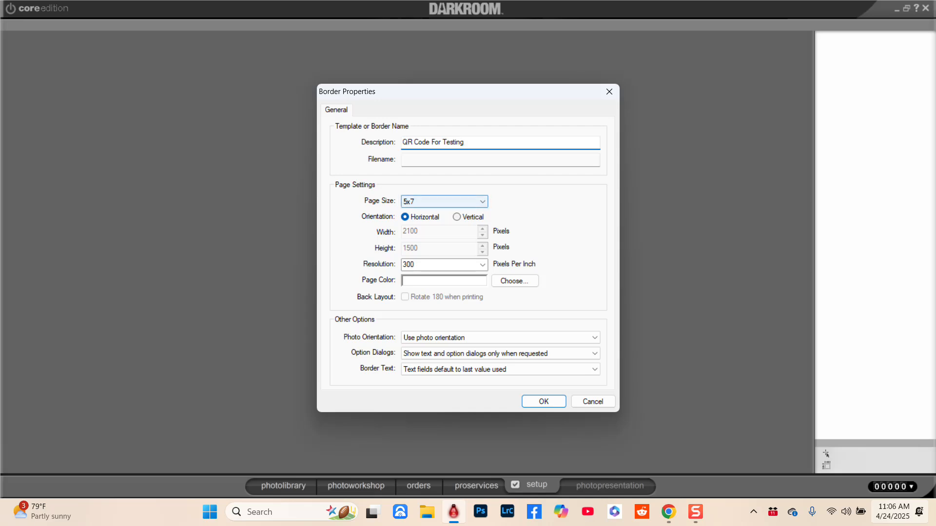
{"action": "left_click", "coordinate": [443, 201]}
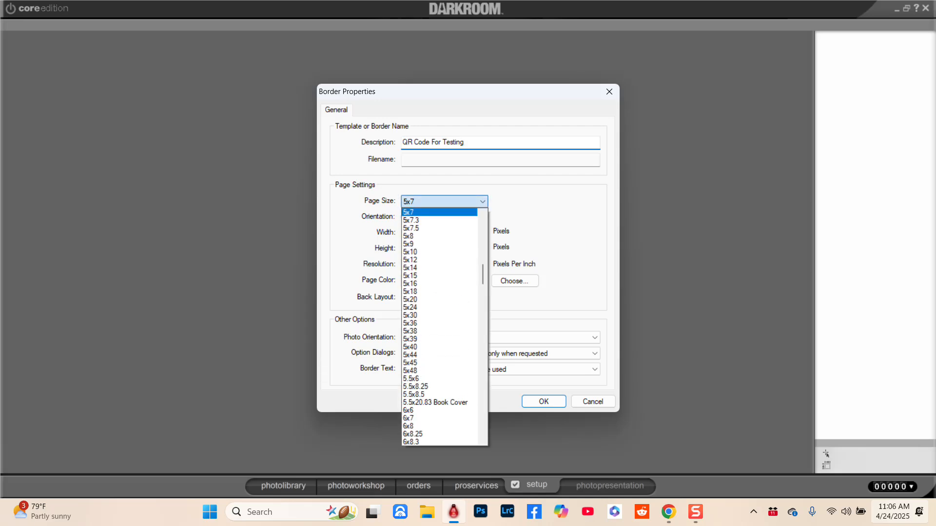
{"action": "scroll", "coordinate": [438, 318], "scroll_direction": "up", "scroll_amount": 12}
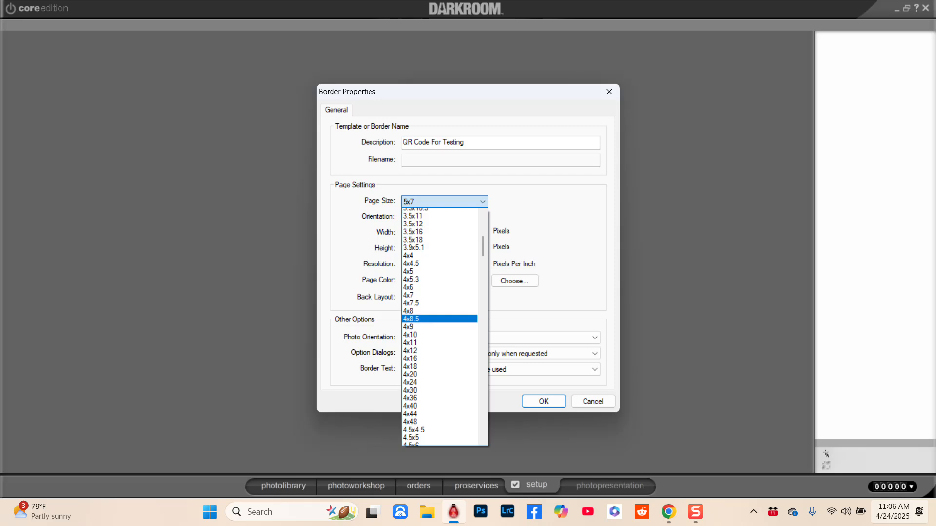
{"action": "scroll", "coordinate": [438, 319], "scroll_direction": "up", "scroll_amount": 10}
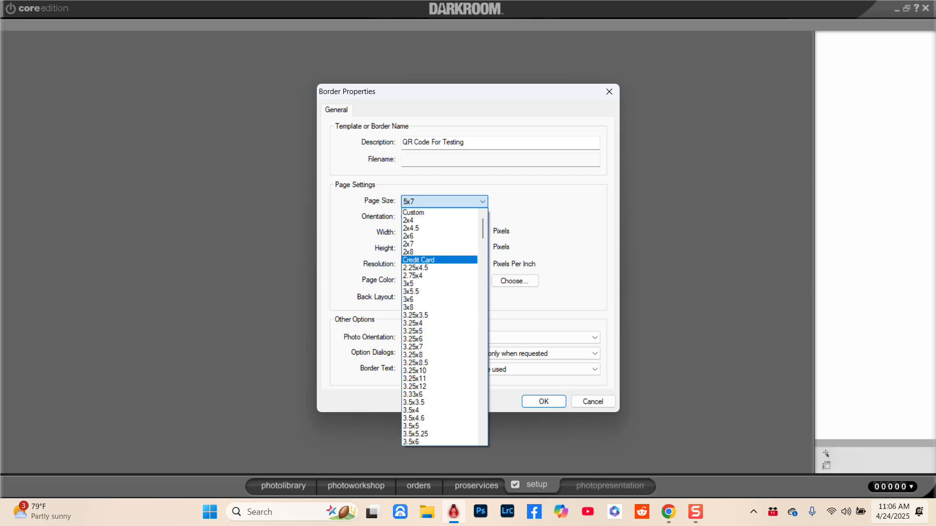
{"action": "left_click", "coordinate": [439, 260]}
{"action": "left_click", "coordinate": [458, 217]}
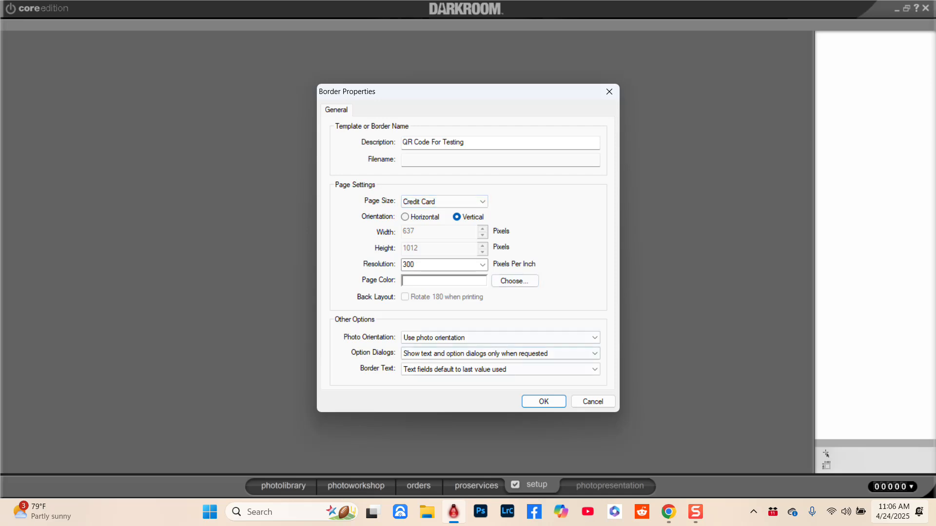
{"action": "key", "text": "Return"}
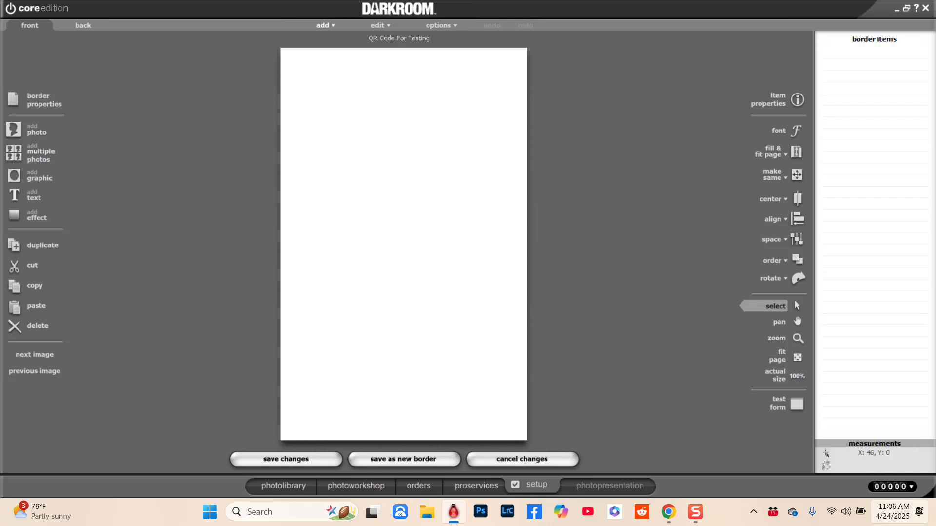
- Add a QR Code barcode containing "http" and shrink it to about 352 x 352 pixels in the page's upper half
{"action": "left_click", "coordinate": [325, 25]}
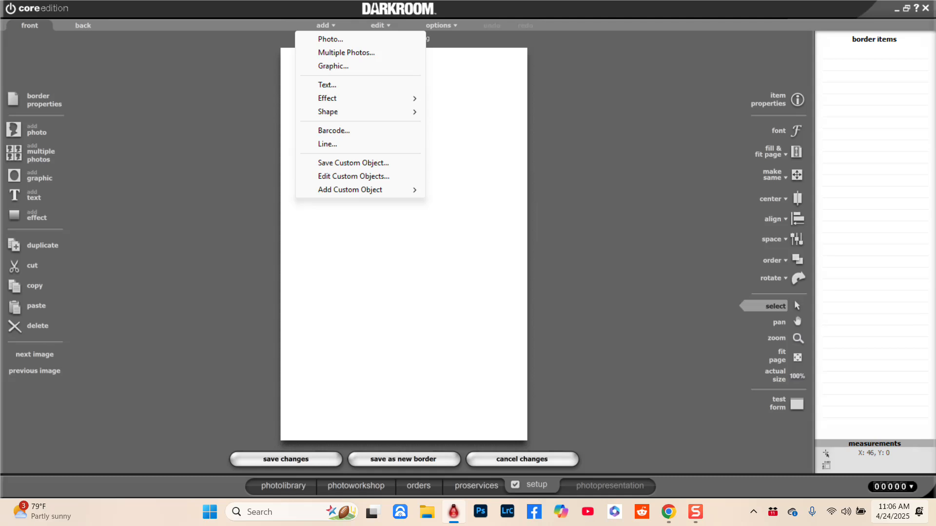
{"action": "left_click", "coordinate": [334, 131]}
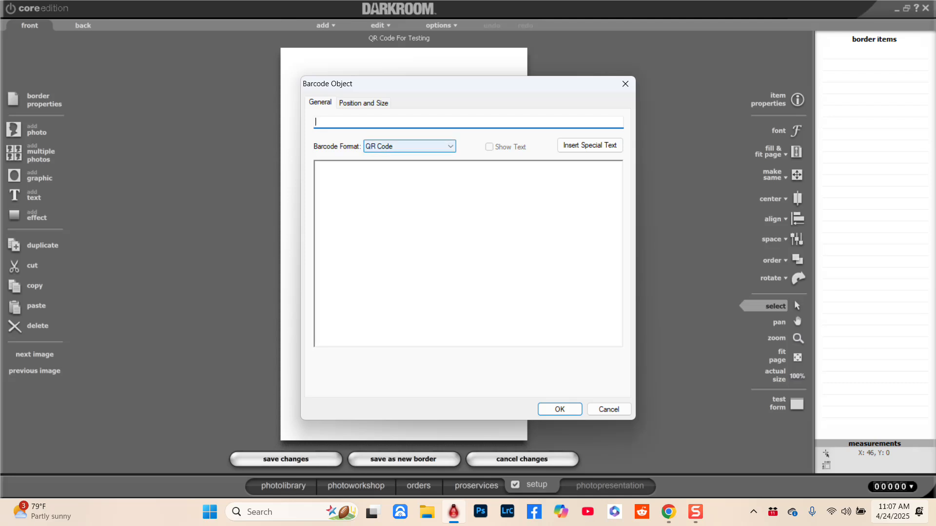
{"action": "left_click", "coordinate": [409, 147]}
{"action": "left_click", "coordinate": [390, 193]}
{"action": "key", "text": "Return"}
{"action": "key", "text": "Return"}
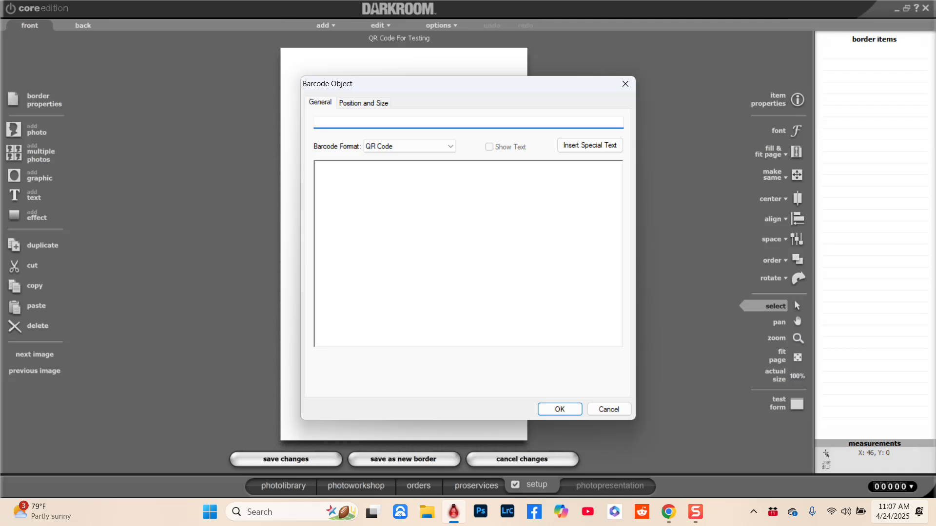
{"action": "type", "text": "htt"}
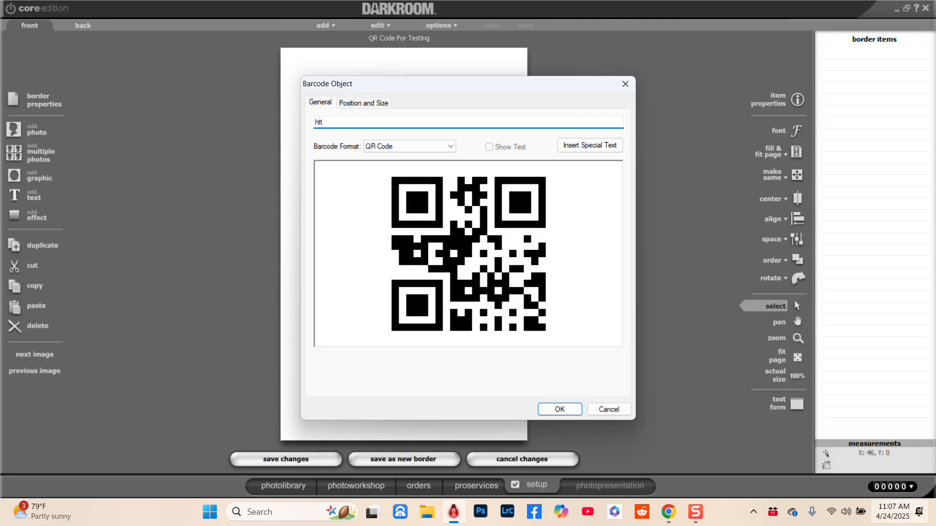
{"action": "type", "text": "p"}
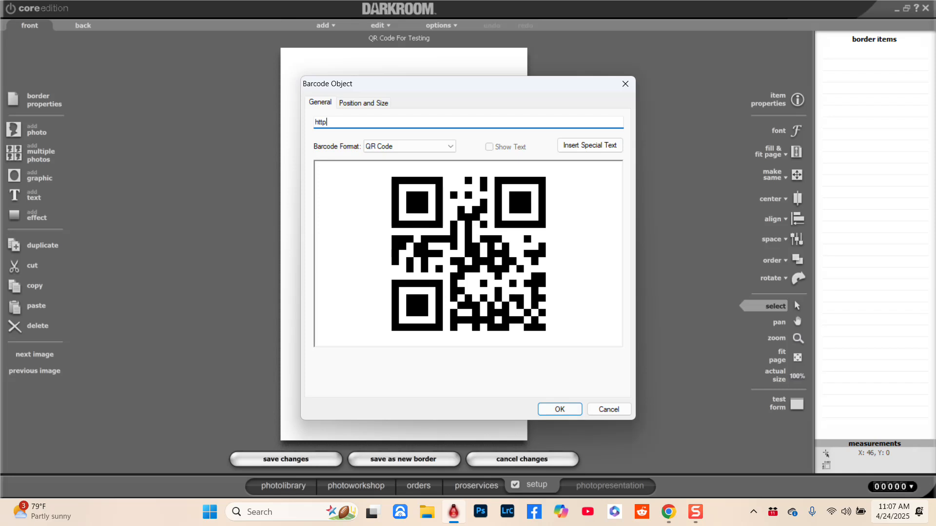
{"action": "key", "text": "Return"}
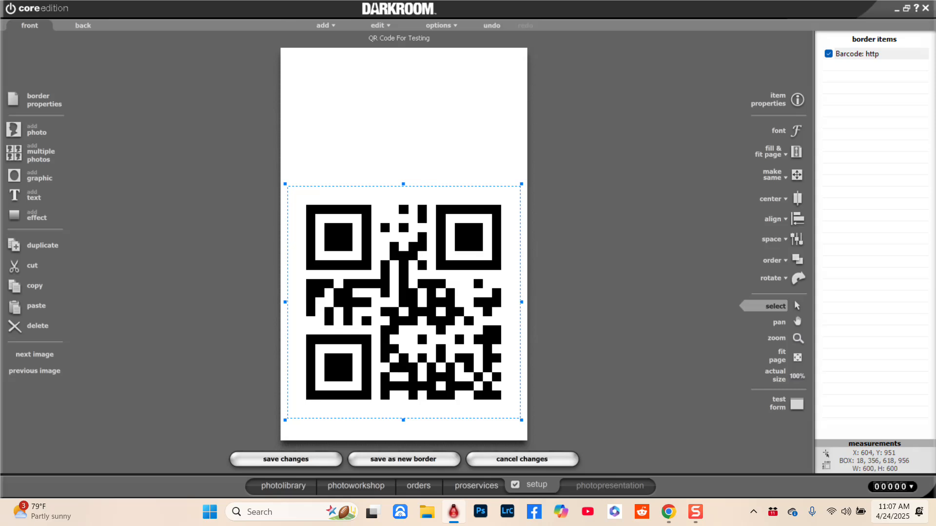
{"action": "left_click_drag", "start_coordinate": [520, 419], "coordinate": [425, 323]}
{"action": "left_click_drag", "start_coordinate": [364, 245], "coordinate": [405, 177]}
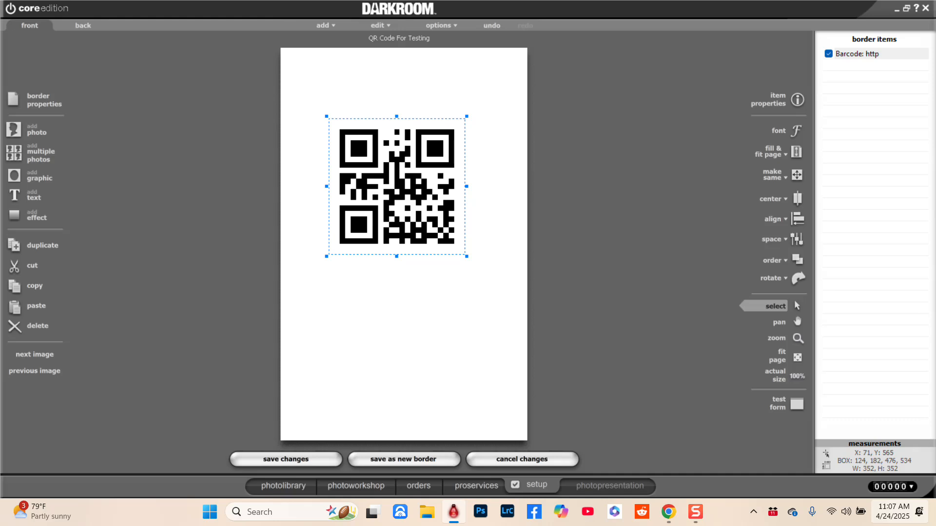
- Add a photo placeholder for Photo1 with the default options to the border
{"action": "left_click", "coordinate": [36, 130]}
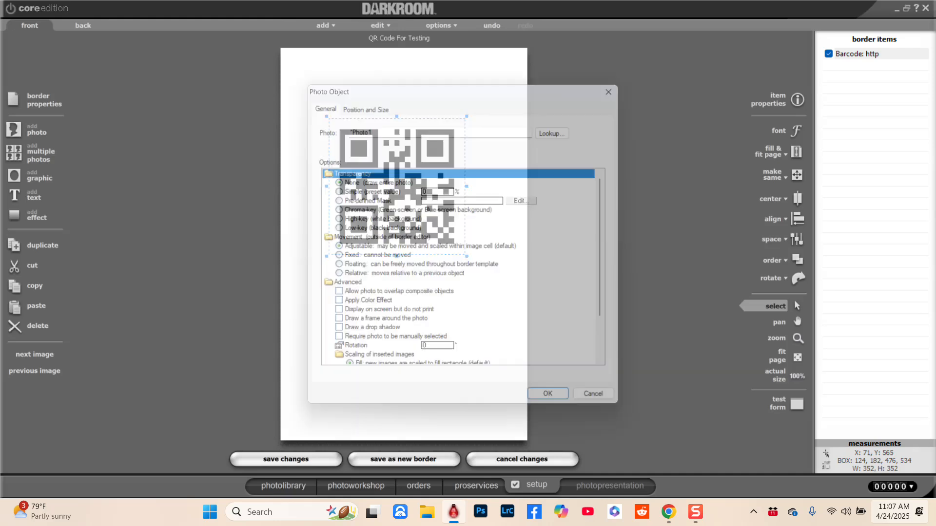
{"action": "key", "text": "Return"}
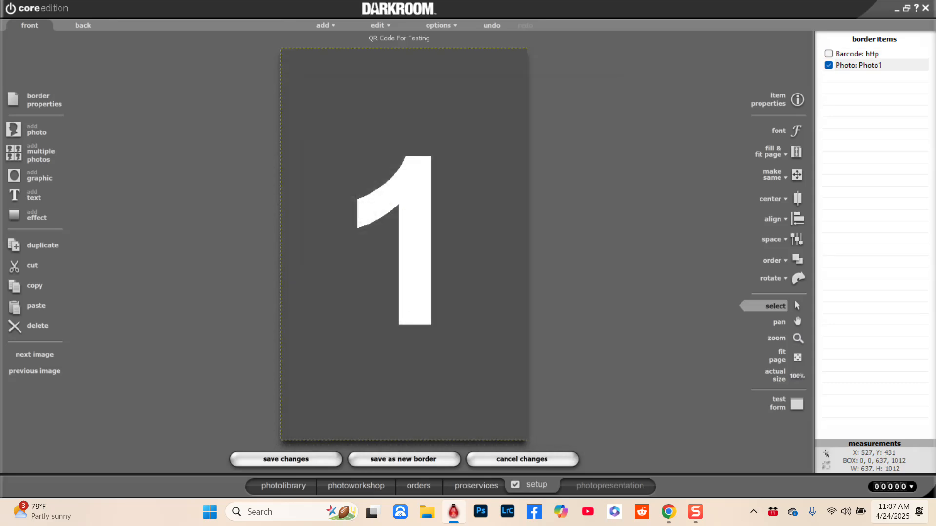
{"action": "double_click", "coordinate": [408, 98]}
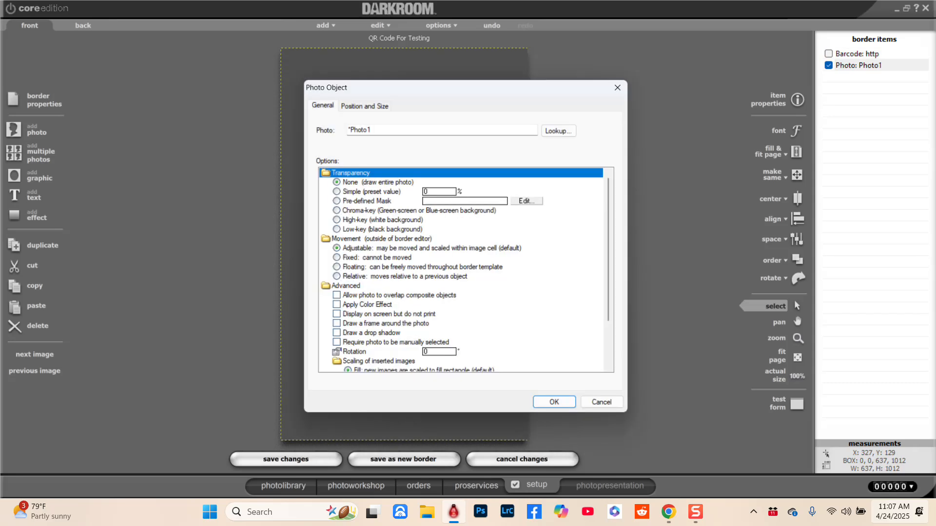
{"action": "key", "text": "Return"}
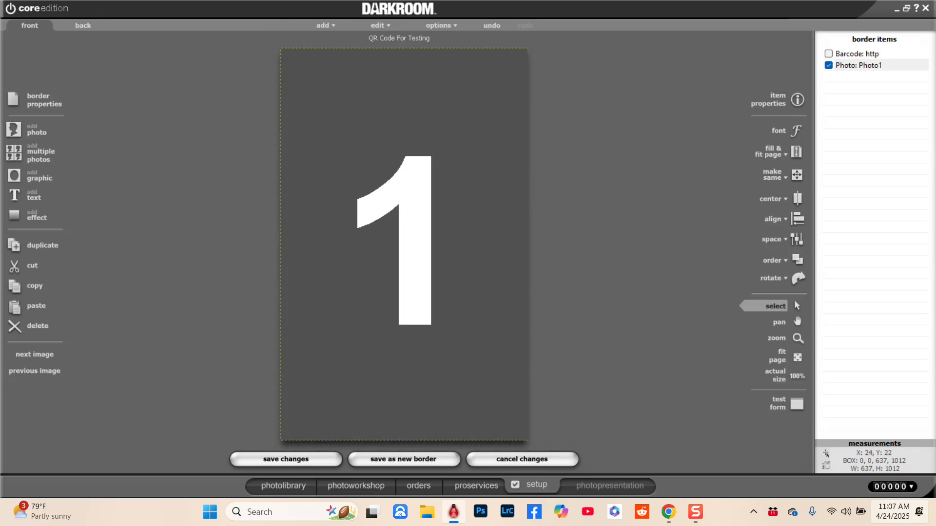
- Shrink the photo placeholder to about 140 x 186 pixels and centre it near the bottom of the page
{"action": "left_click_drag", "start_coordinate": [288, 48], "coordinate": [286, 46]}
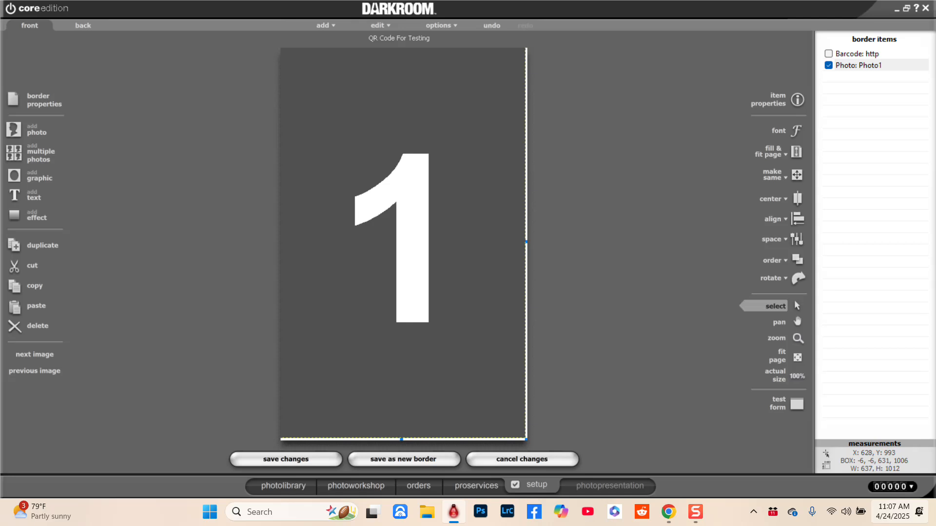
{"action": "left_click_drag", "start_coordinate": [526, 438], "coordinate": [333, 119]}
{"action": "left_click_drag", "start_coordinate": [312, 77], "coordinate": [413, 400]}
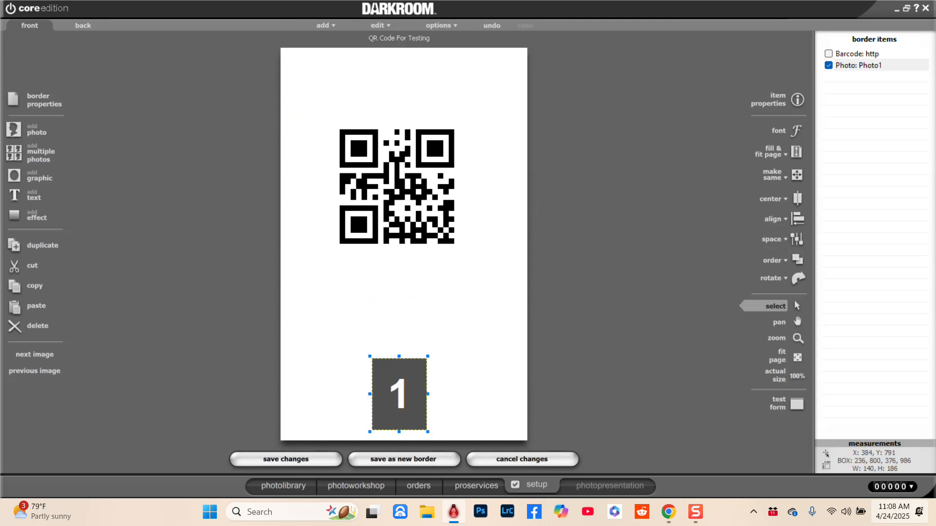
{"action": "left_click_drag", "start_coordinate": [406, 382], "coordinate": [410, 380]}
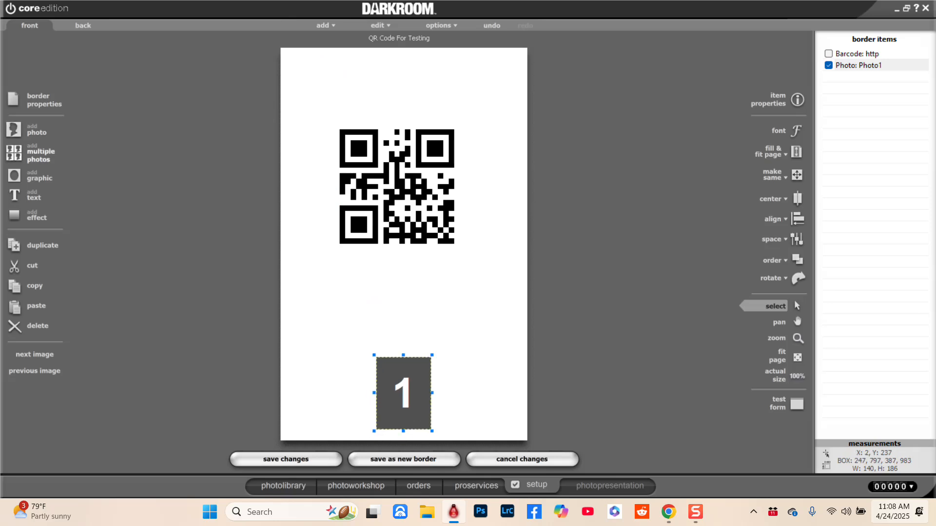
{"action": "left_click", "coordinate": [39, 177]}
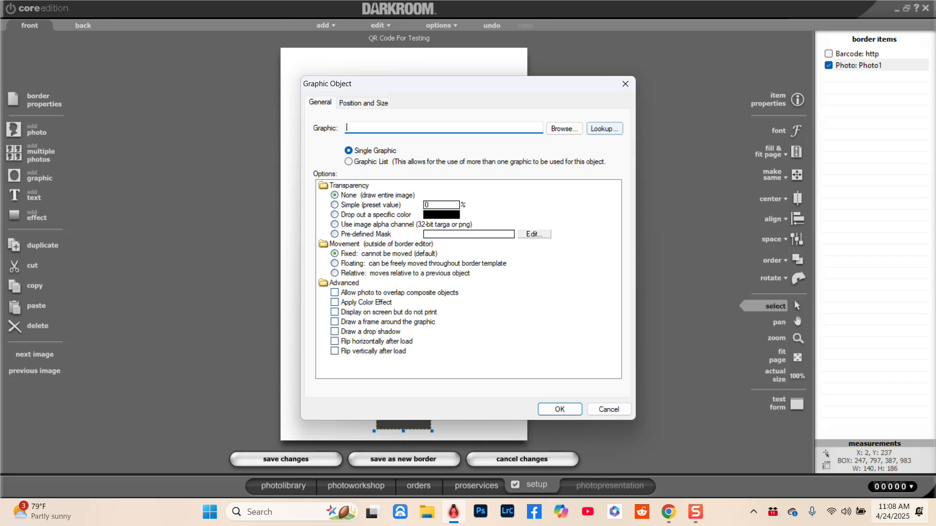
{"action": "left_click", "coordinate": [608, 410]}
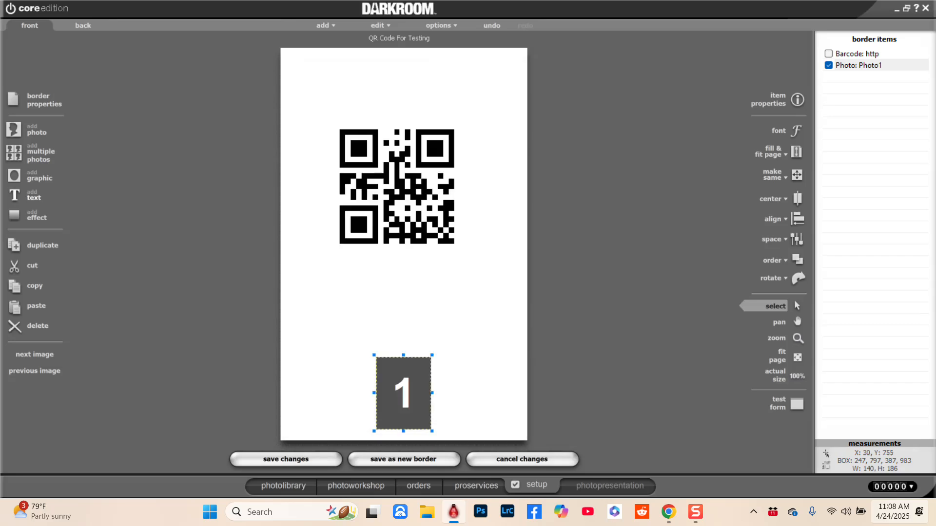
- Add a bold, centred Arial Black 20 text object reading "San QR For" and "Photo" on two lines
{"action": "left_click", "coordinate": [30, 195]}
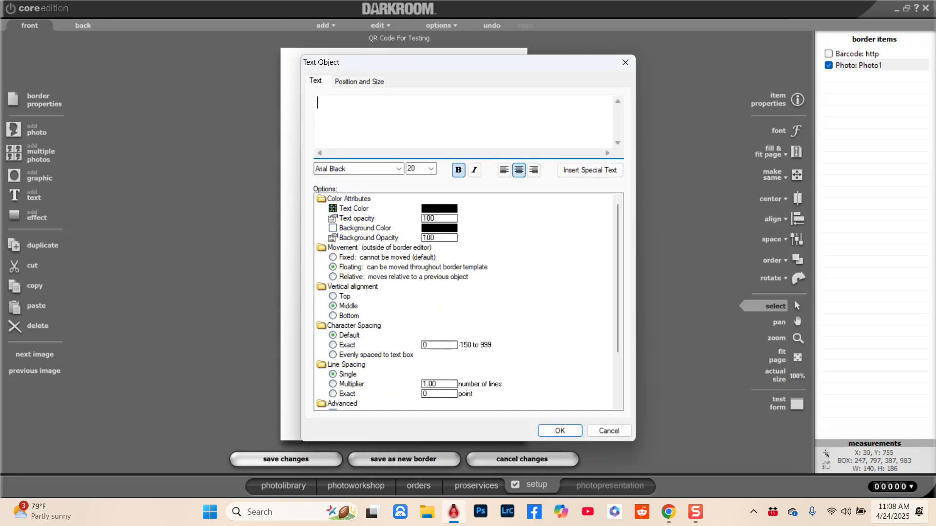
{"action": "type", "text": "San QR For"}
{"action": "key", "text": "Return"}
{"action": "type", "text": "Pho"}
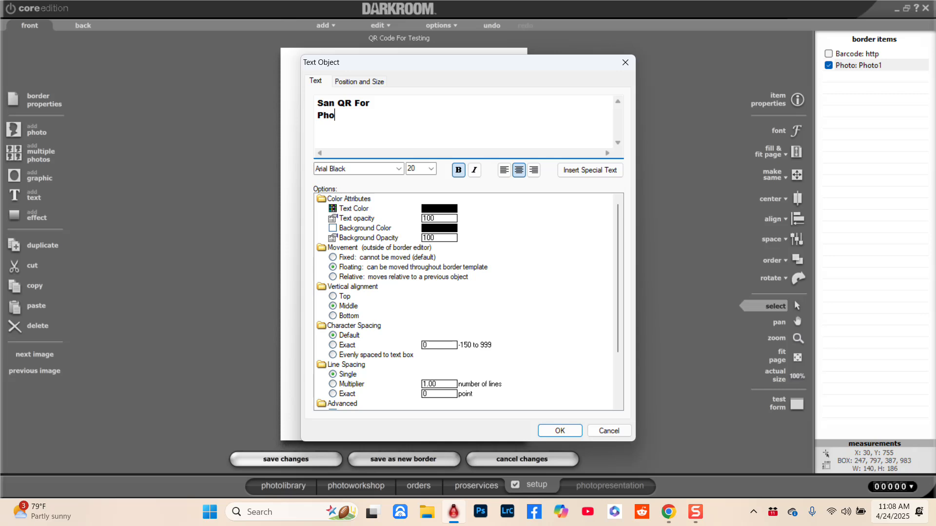
{"action": "type", "text": "to"}
{"action": "left_click", "coordinate": [560, 431]}
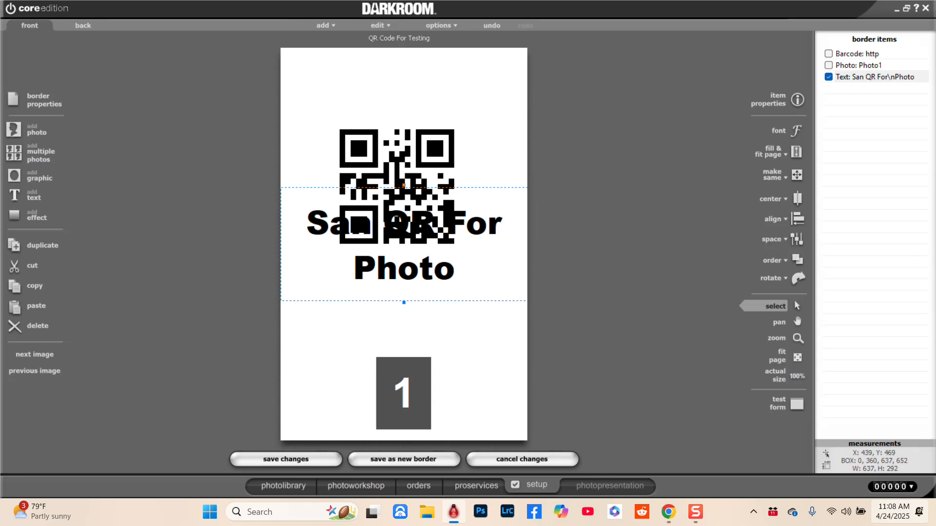
- Move the two-line text to the top of the page and shift the QR code down to sit just below it
{"action": "left_click_drag", "start_coordinate": [451, 229], "coordinate": [417, 55]}
{"action": "left_click", "coordinate": [424, 208]}
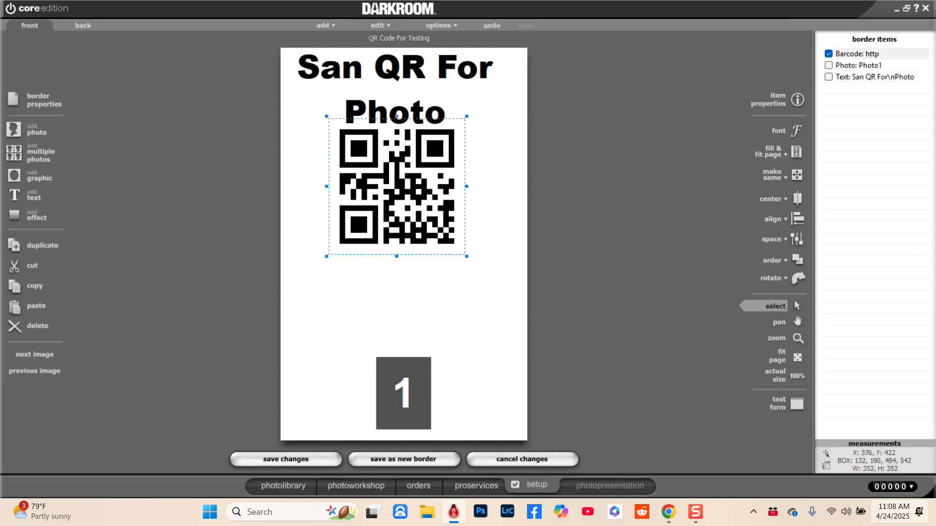
{"action": "left_click_drag", "start_coordinate": [424, 208], "coordinate": [423, 218]}
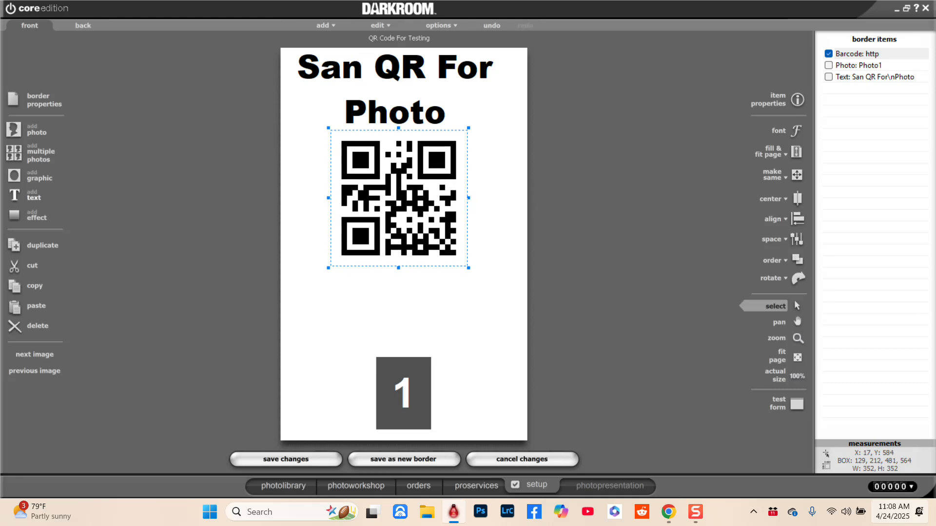
- Add a bold, centred Arial Black 20 text object with the special fields Date, Time and FilenameShort on three lines
{"action": "left_click", "coordinate": [34, 197]}
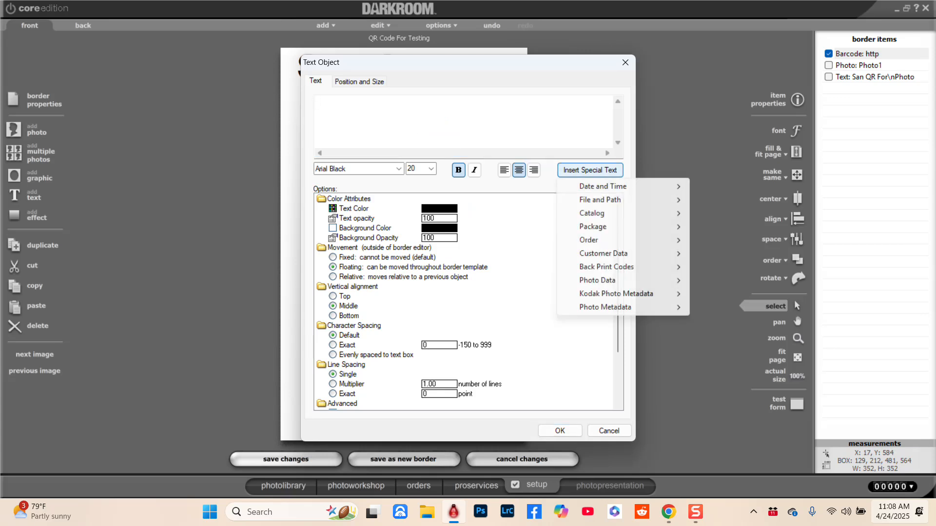
{"action": "mouse_move", "coordinate": [604, 186]}
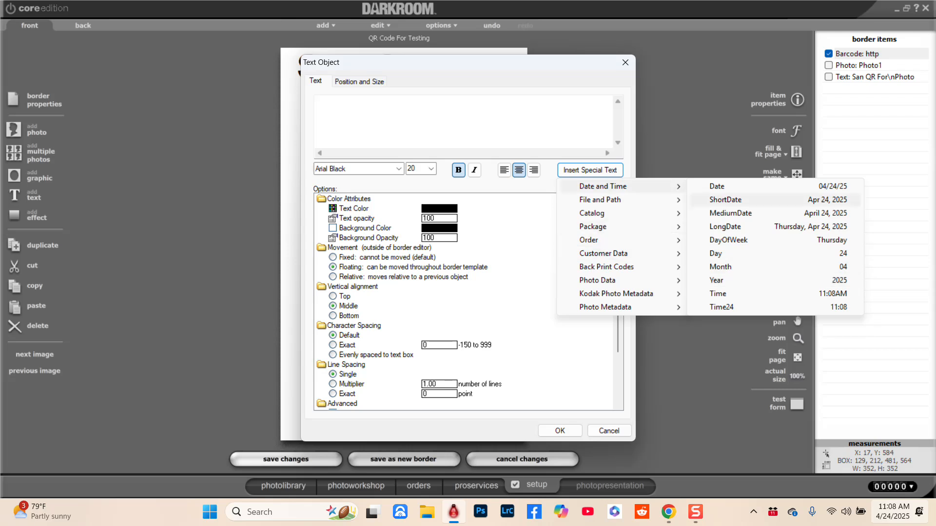
{"action": "left_click", "coordinate": [717, 186]}
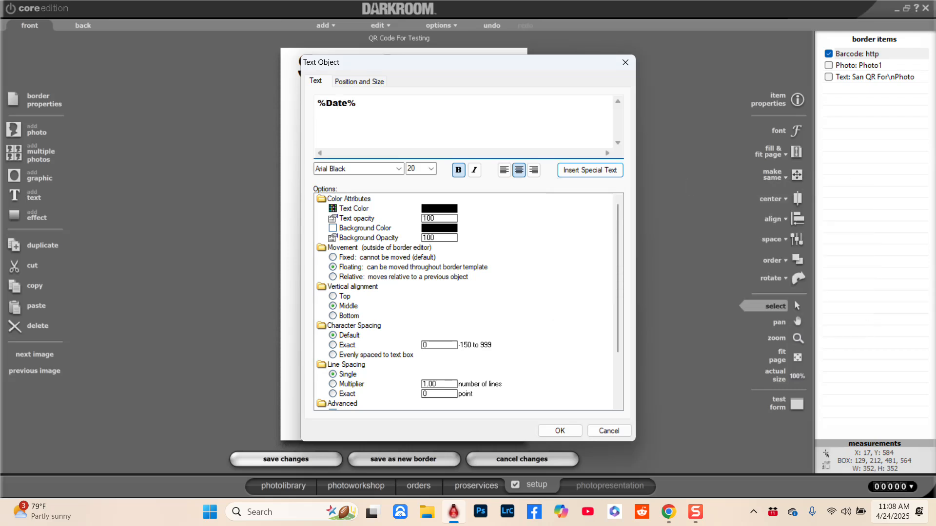
{"action": "left_click", "coordinate": [590, 170]}
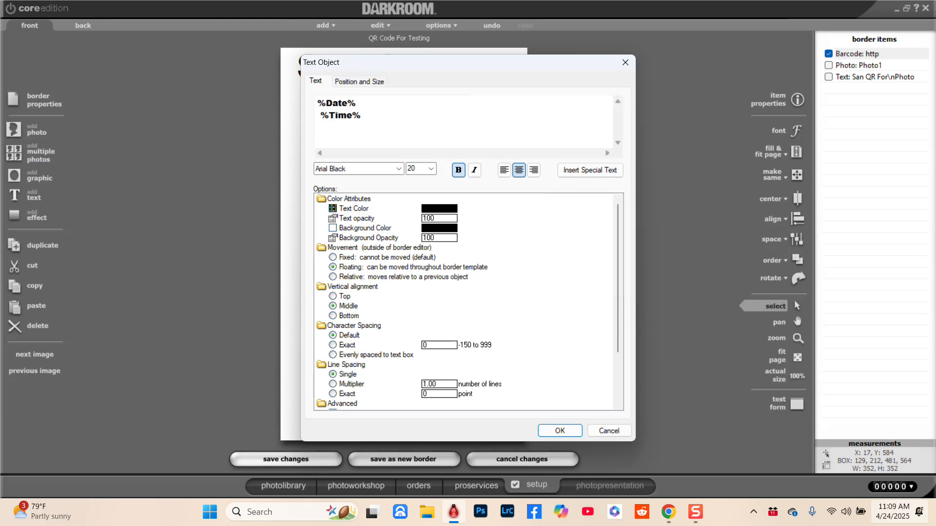
{"action": "key", "text": "Return"}
{"action": "left_click", "coordinate": [589, 170]}
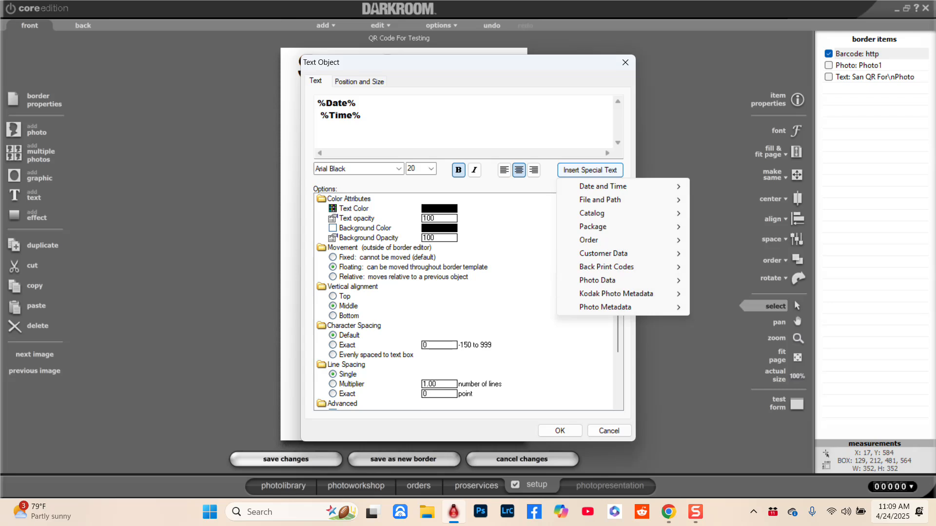
{"action": "mouse_move", "coordinate": [615, 199]}
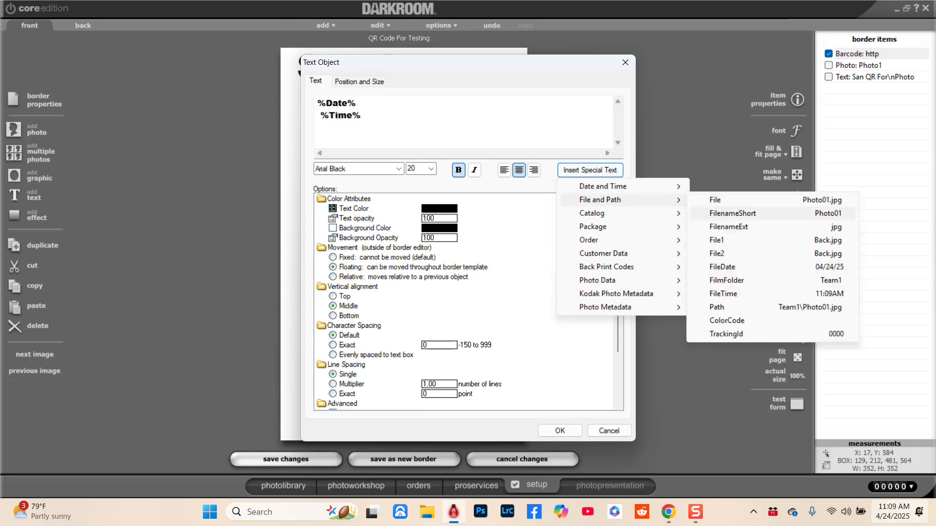
{"action": "left_click", "coordinate": [732, 214]}
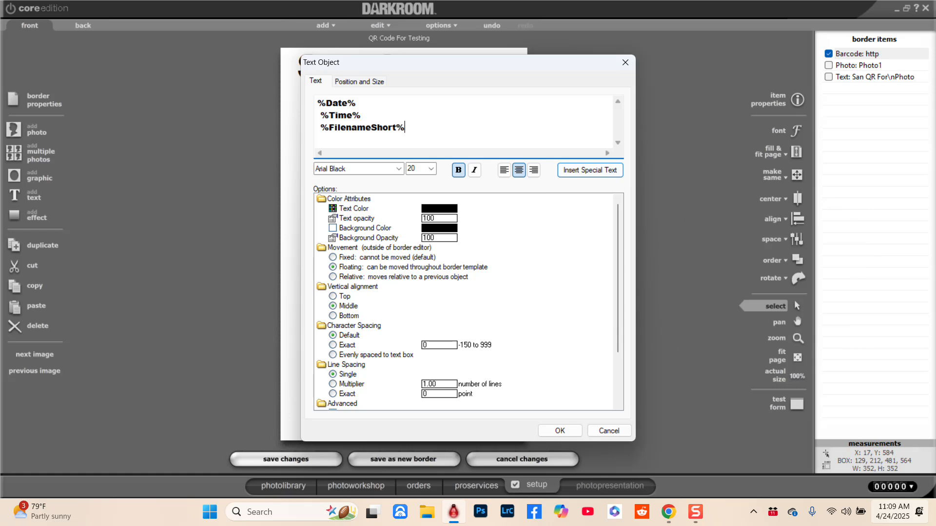
{"action": "left_click", "coordinate": [332, 257]}
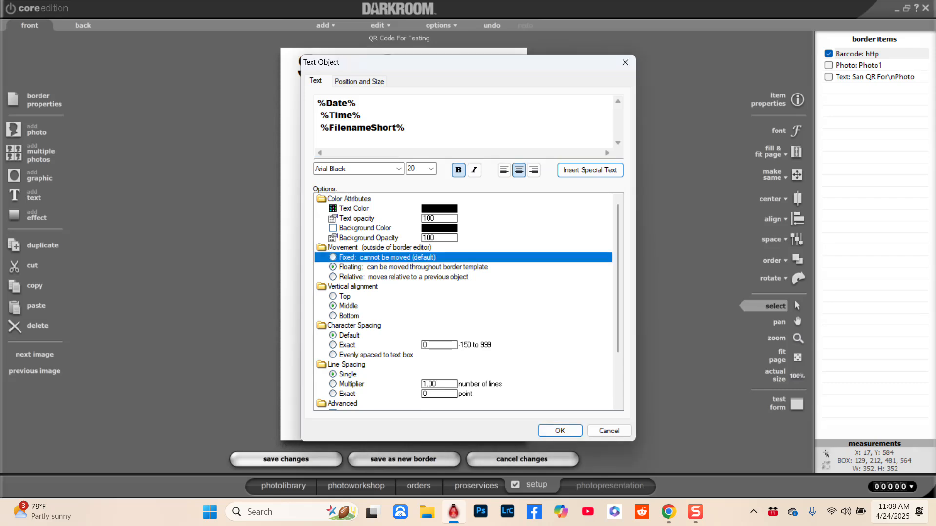
{"action": "key", "text": "Return"}
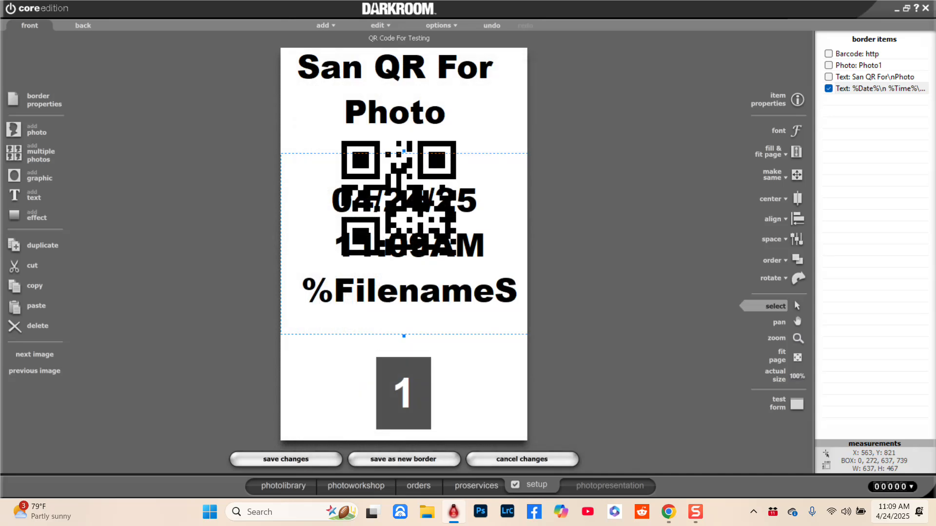
- Set the date, time and file name text to size 9 and rearrange it, the QR code and the heading without overlaps
{"action": "double_click", "coordinate": [394, 196]}
{"action": "left_click", "coordinate": [431, 168]}
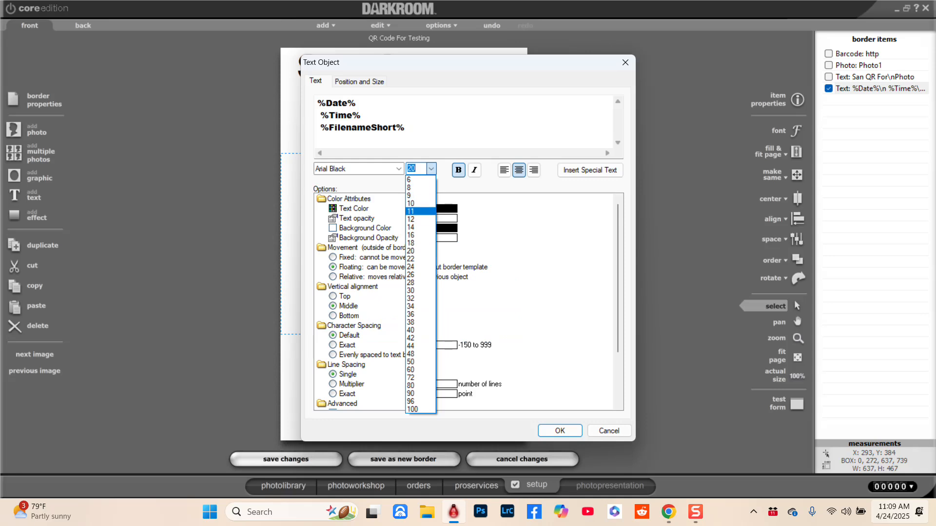
{"action": "key", "text": "Return"}
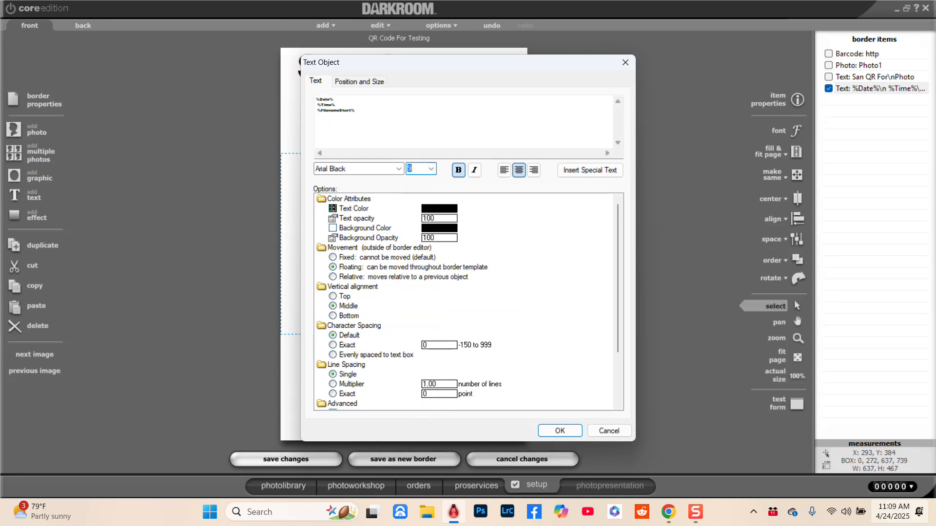
{"action": "key", "text": "Return"}
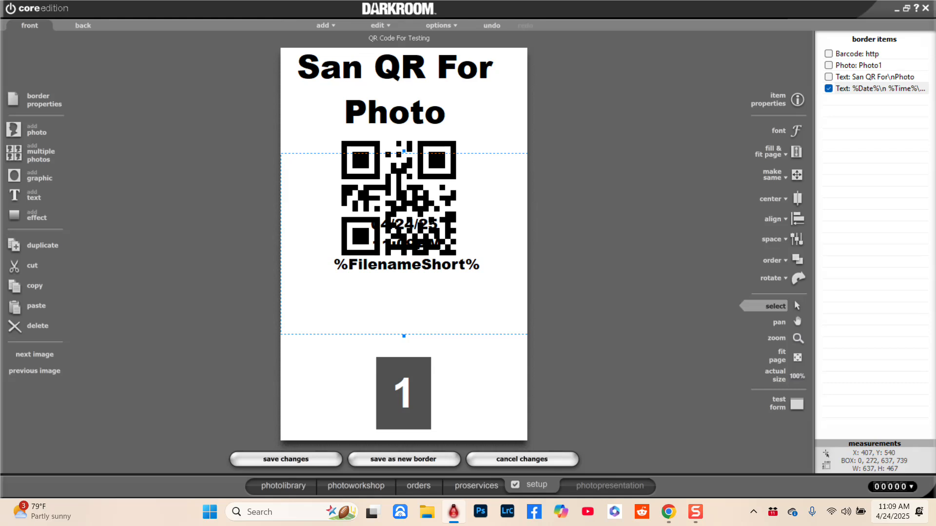
{"action": "left_click_drag", "start_coordinate": [407, 69], "coordinate": [414, 71]}
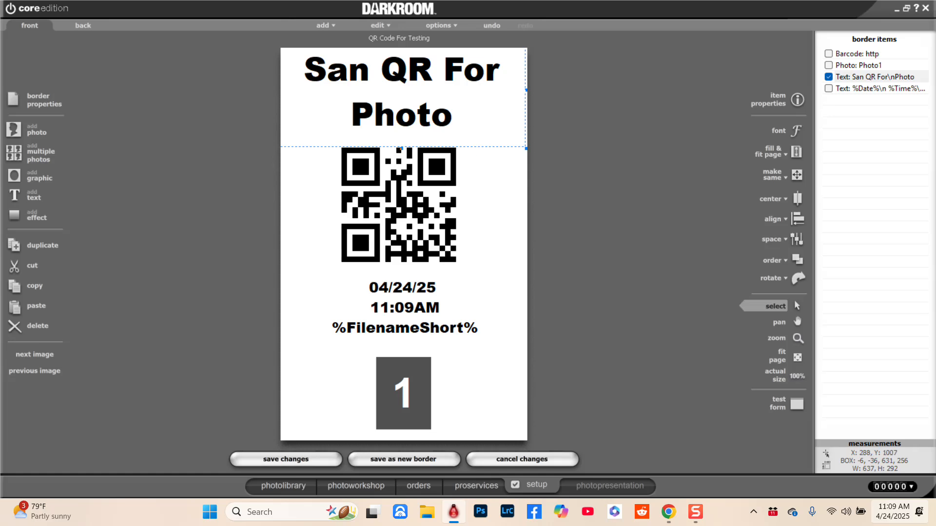
- Save the design as a new border template named "QR Code For Testing" in the QR Codes folder under Templates
{"action": "left_click", "coordinate": [395, 459]}
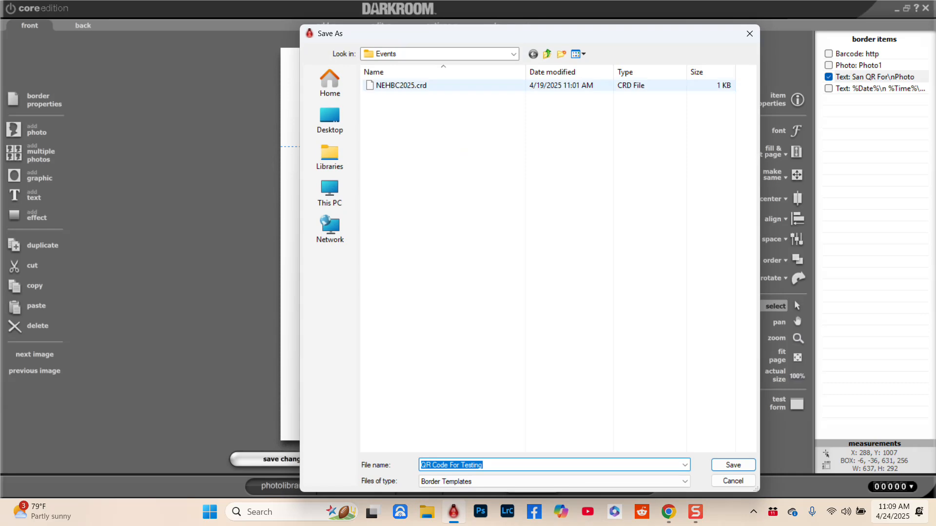
{"action": "left_click", "coordinate": [514, 54]}
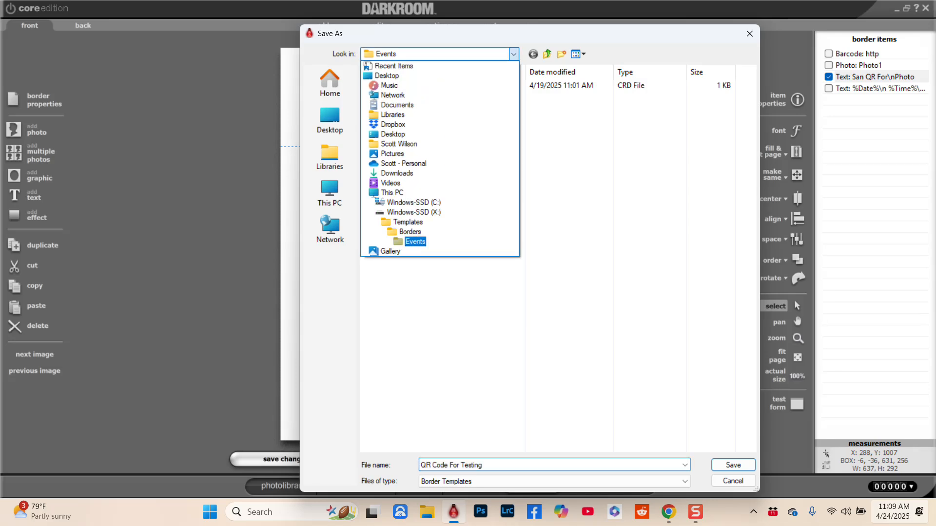
{"action": "left_click", "coordinate": [408, 222]}
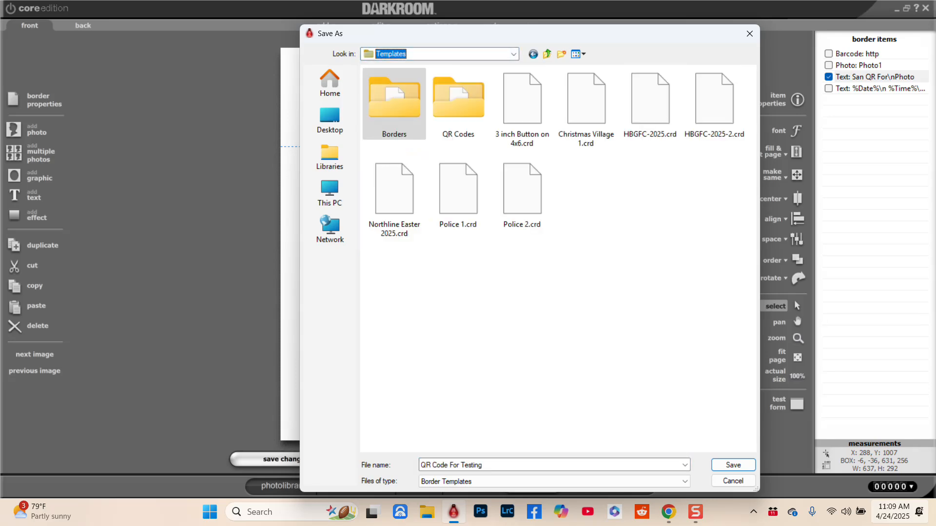
{"action": "double_click", "coordinate": [458, 100]}
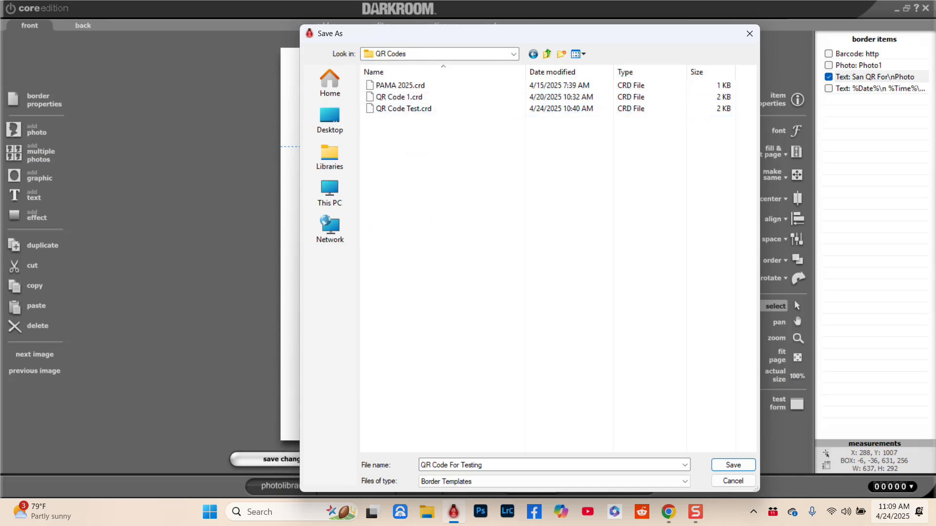
{"action": "key", "text": "Return"}
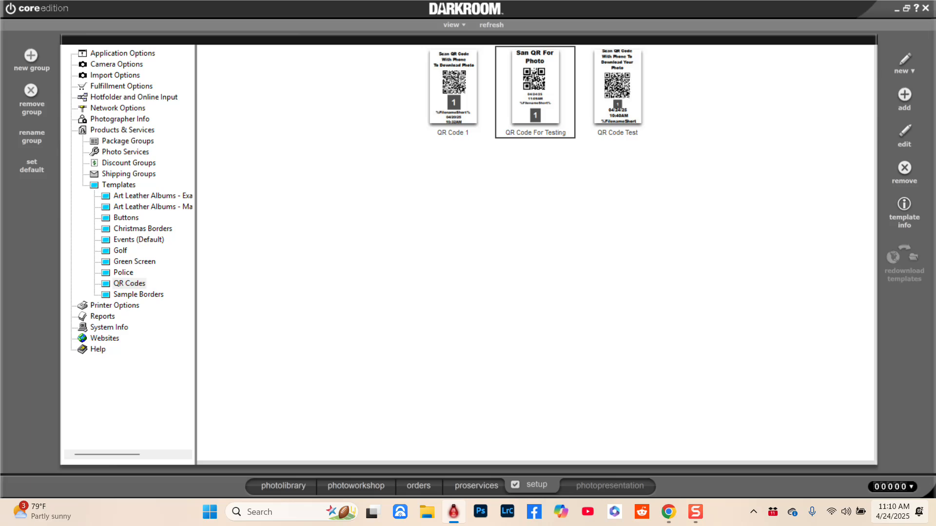
{"action": "left_click", "coordinate": [536, 205]}
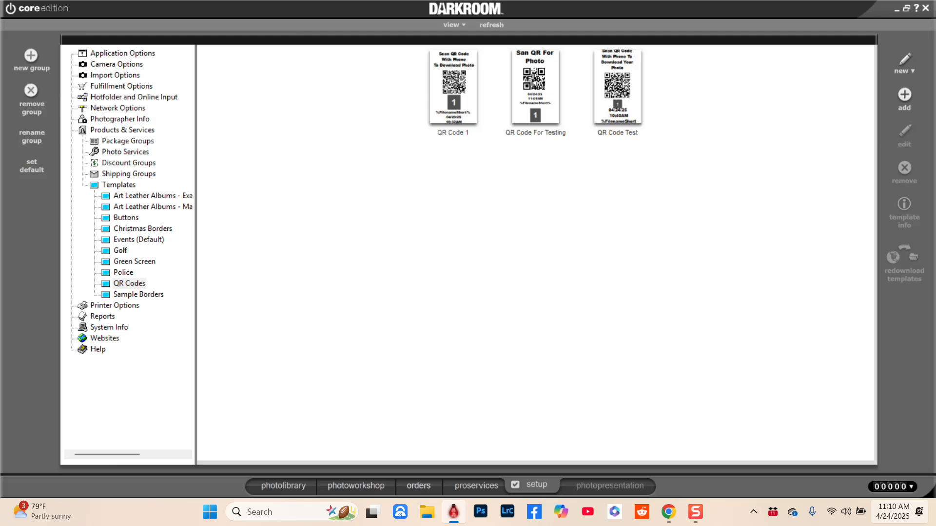
- Switch to Chrome, refresh the Golf Test gallery to check its posted photos, and return to Darkroom's photo workshop
{"action": "left_click", "coordinate": [356, 486]}
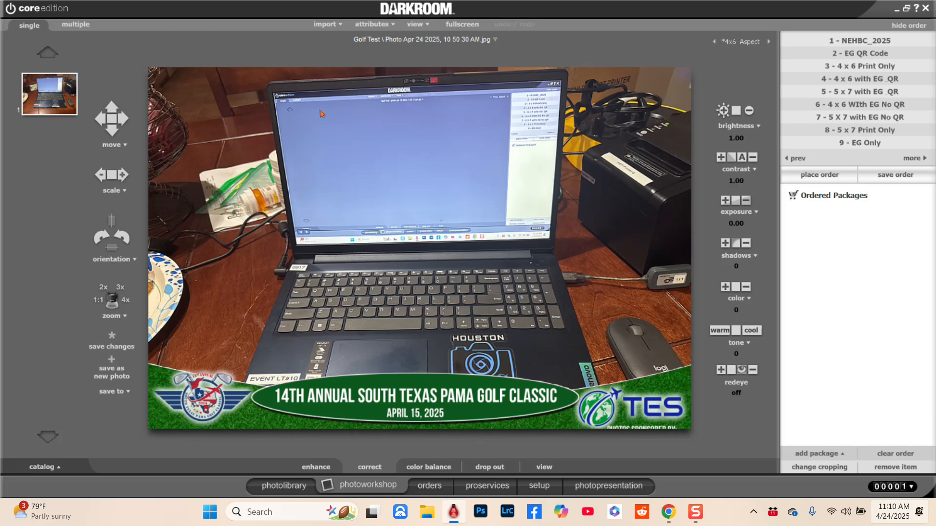
{"action": "key", "text": "alt+Tab"}
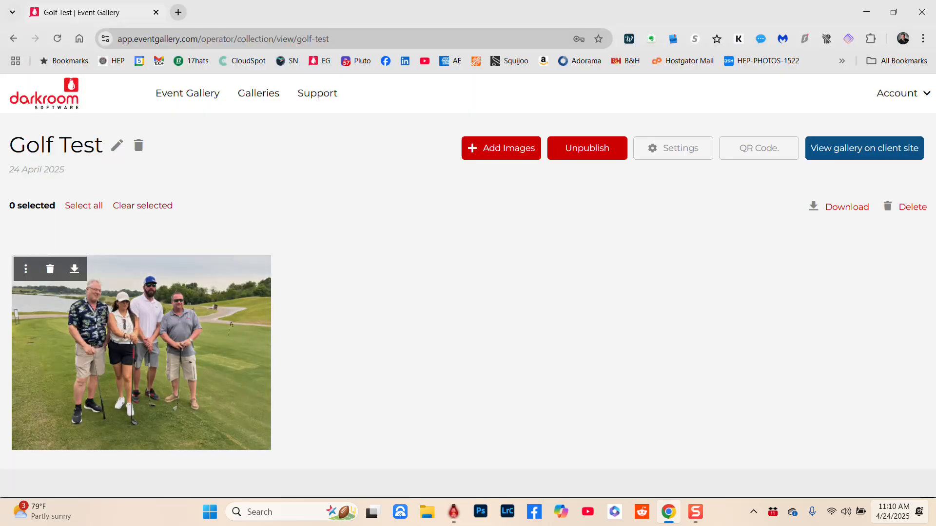
{"action": "key", "text": "F5"}
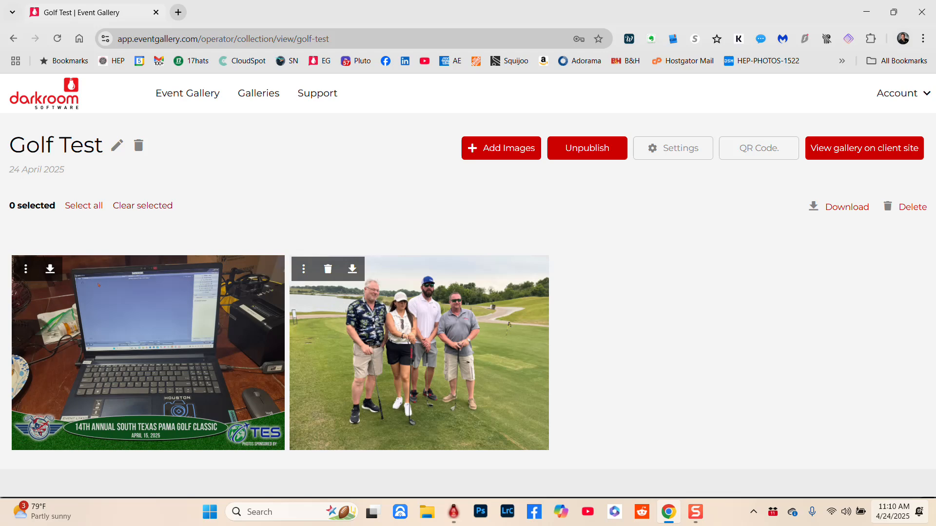
{"action": "key", "text": "alt+Tab"}
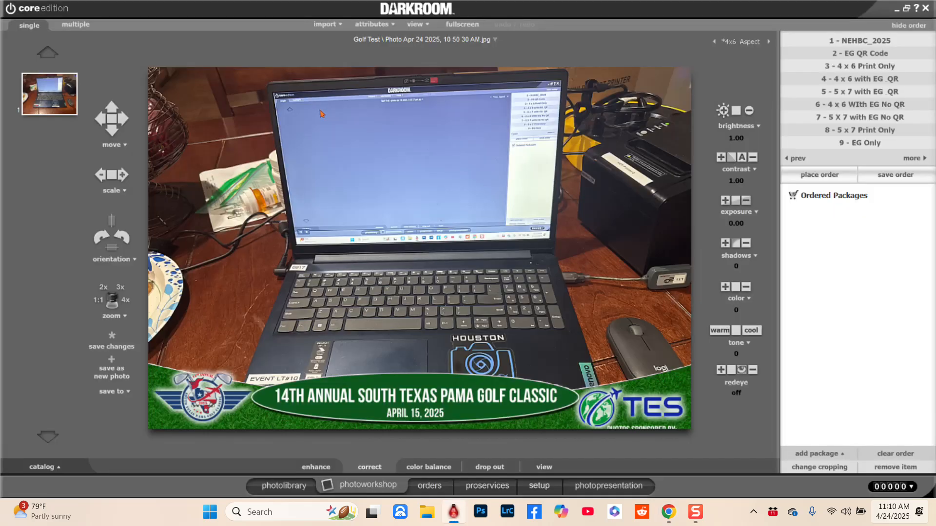
- Open the EG Only package's Event Gallery Post settings and view the generated QR code page for the Golf Test gallery link
{"action": "left_click", "coordinate": [538, 486]}
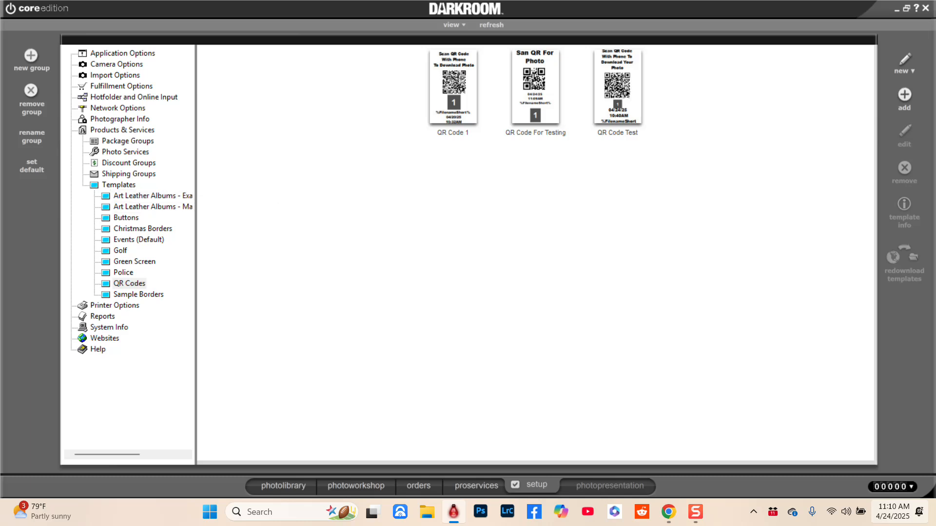
{"action": "left_click", "coordinate": [128, 141]}
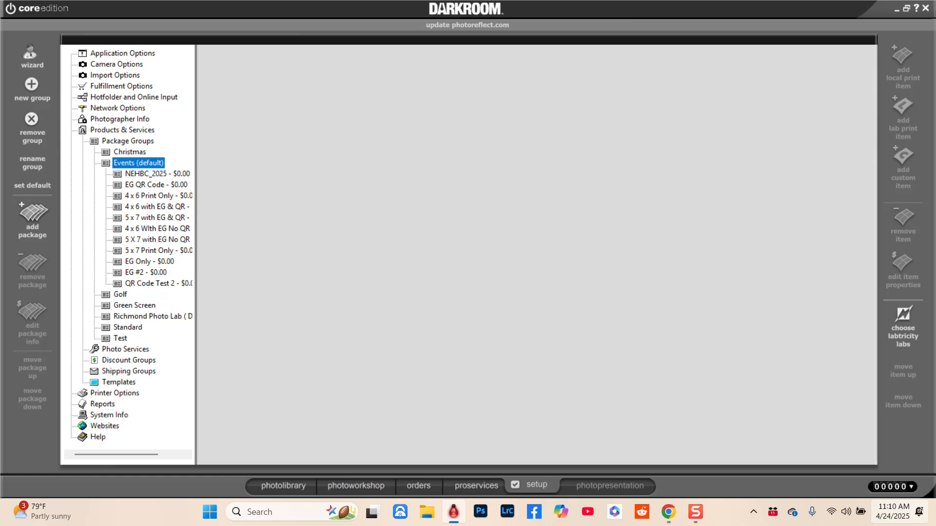
{"action": "double_click", "coordinate": [149, 262]}
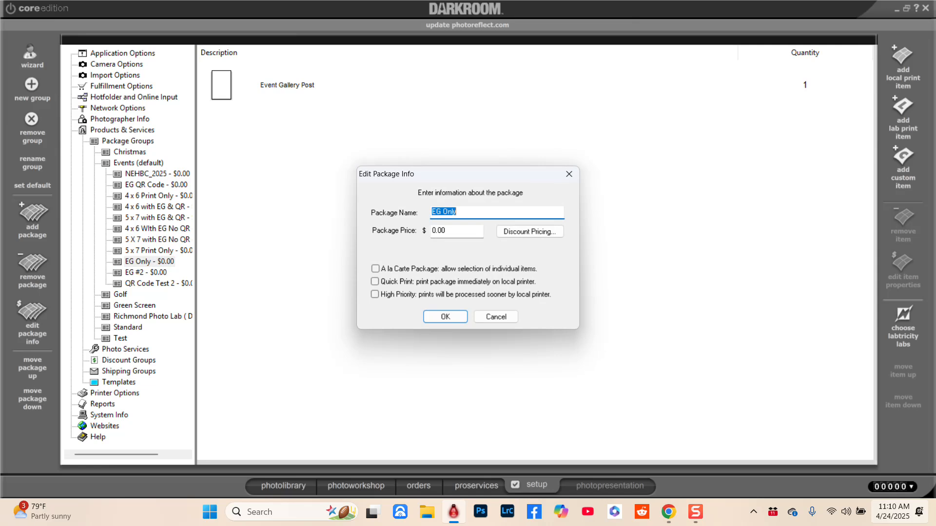
{"action": "key", "text": "Escape"}
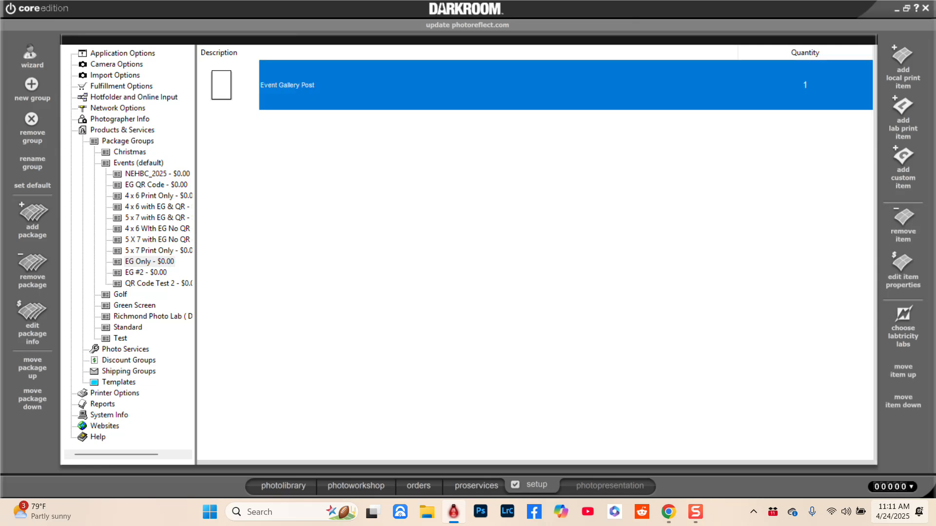
{"action": "key", "text": "Return"}
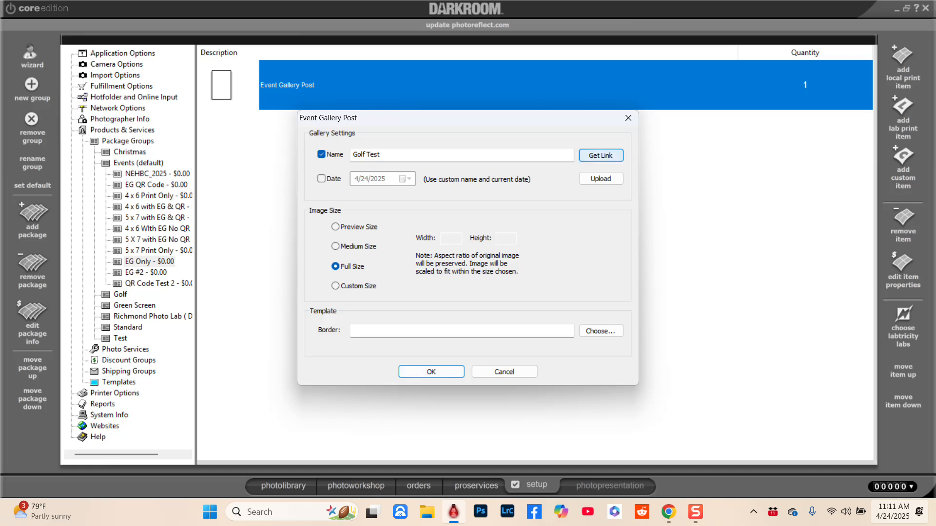
{"action": "left_click", "coordinate": [601, 155]}
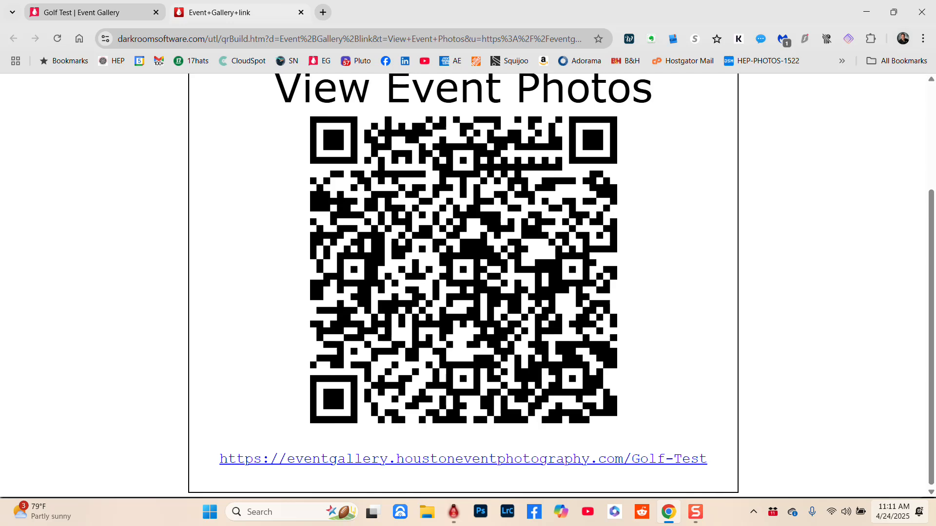
{"action": "scroll", "coordinate": [463, 285], "scroll_direction": "up", "scroll_amount": 3}
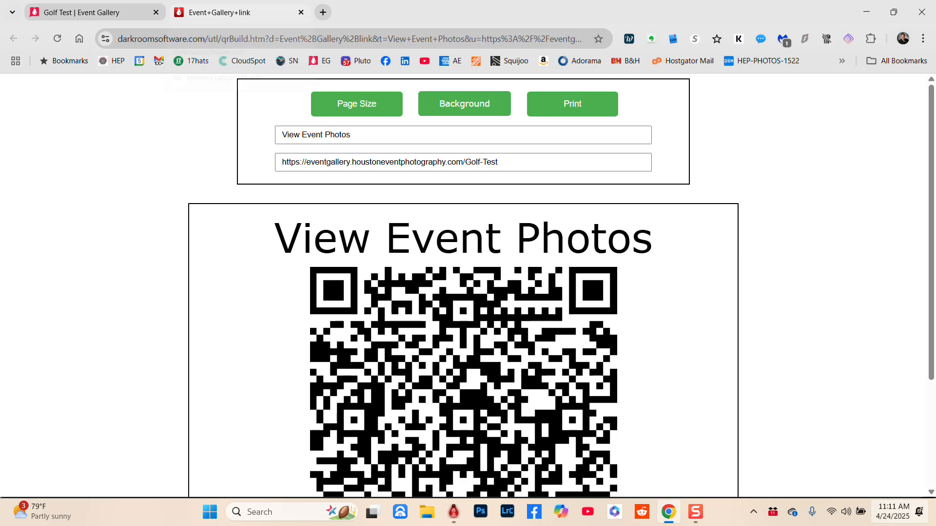
{"action": "left_click", "coordinate": [301, 12]}
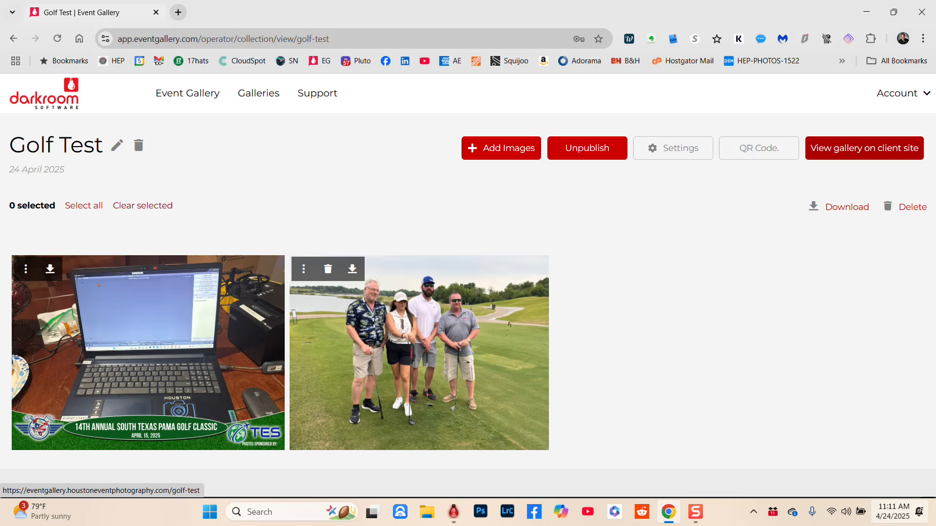
- View the Golf Test gallery on the client site, open the laptop photo and copy its web address
{"action": "left_click", "coordinate": [865, 148]}
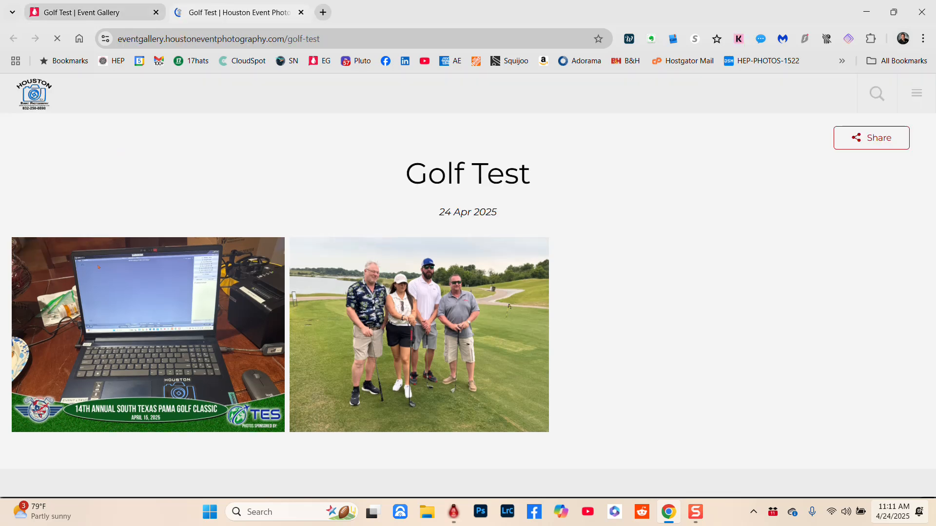
{"action": "left_click", "coordinate": [148, 327]}
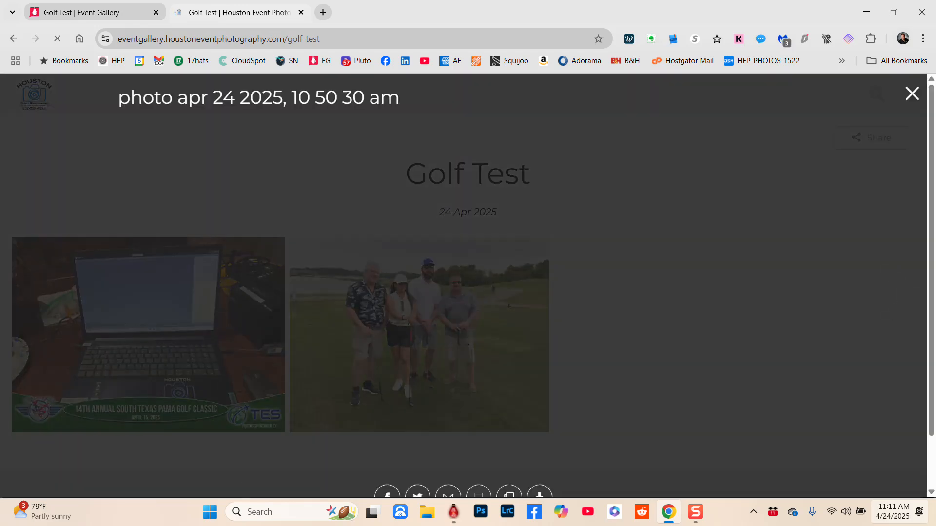
{"action": "left_click_drag", "start_coordinate": [366, 39], "coordinate": [126, 41]}
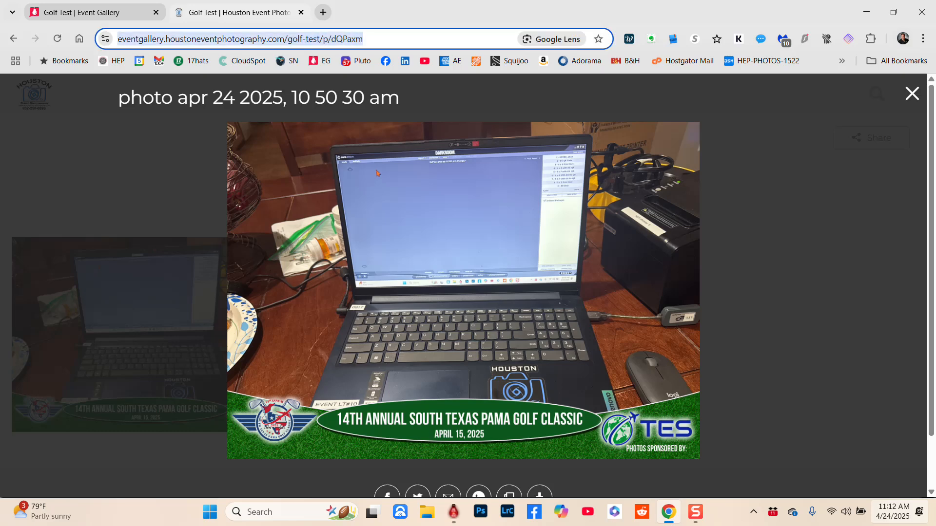
{"action": "right_click", "coordinate": [125, 43]}
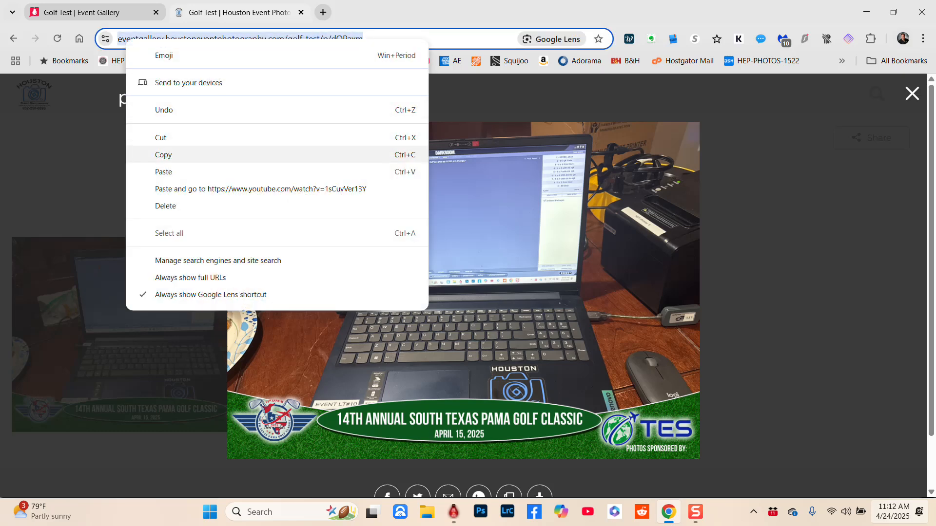
{"action": "left_click", "coordinate": [163, 155]}
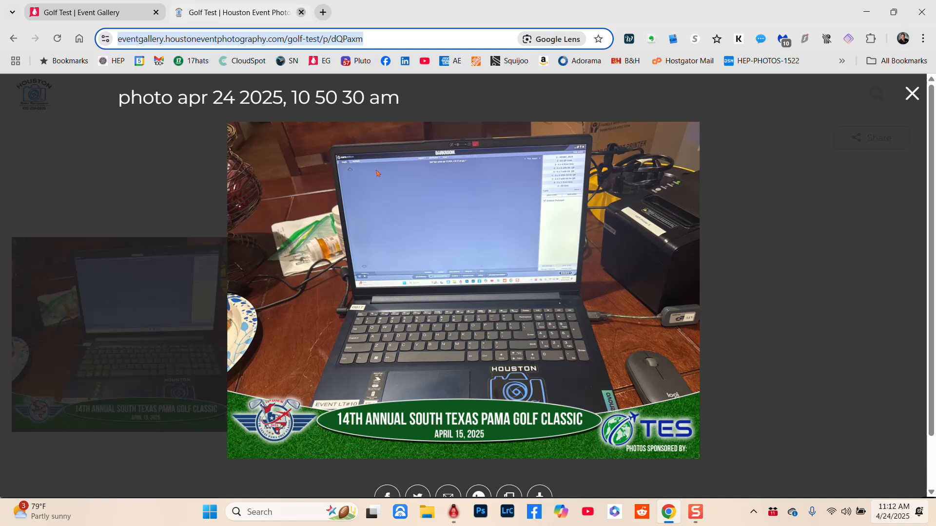
- Switch to Darkroom, open the QR Code For Testing template in QR Codes and replace its barcode text with the copied photo link
{"action": "key", "text": "alt+Tab"}
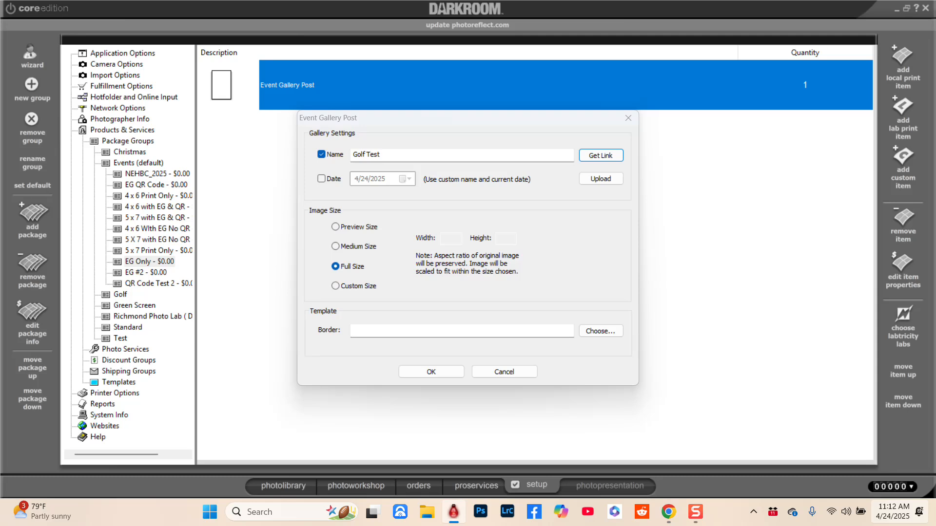
{"action": "key", "text": "Escape"}
{"action": "left_click", "coordinate": [119, 383]}
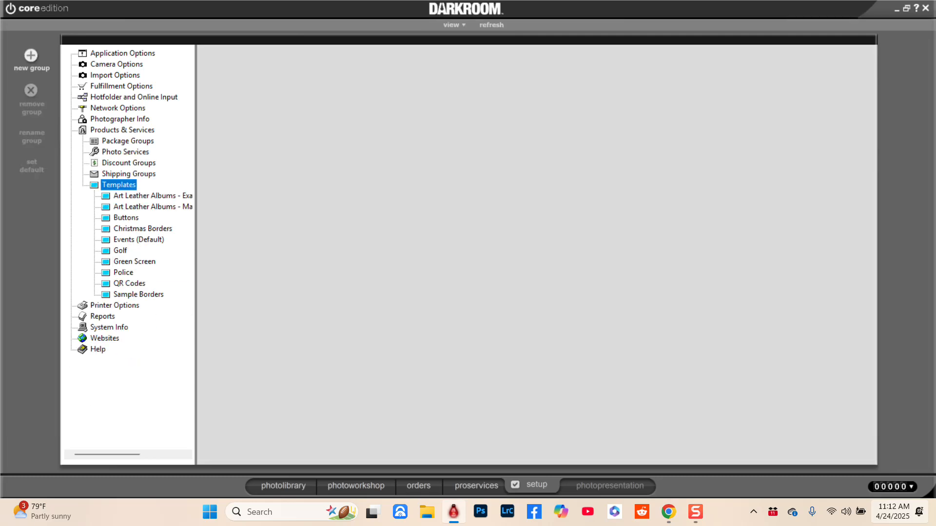
{"action": "left_click", "coordinate": [129, 283]}
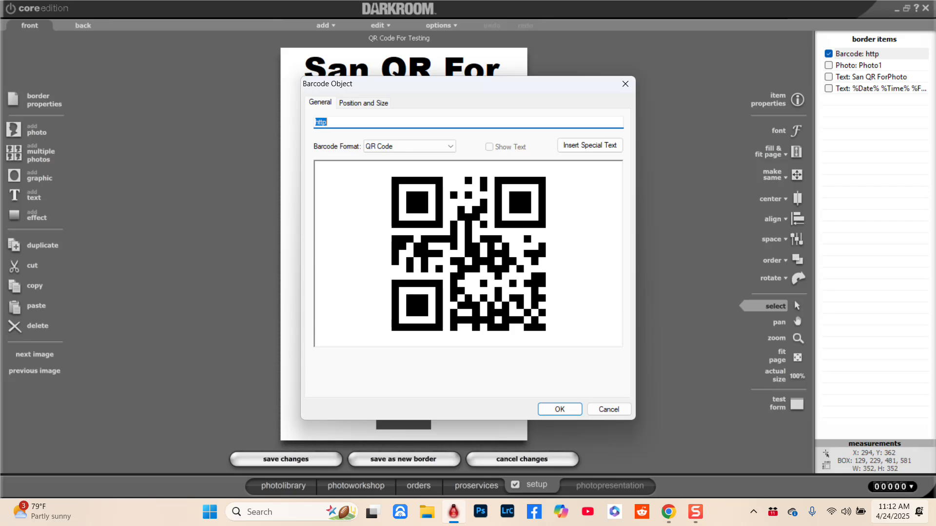
{"action": "key", "text": "ctrl+v"}
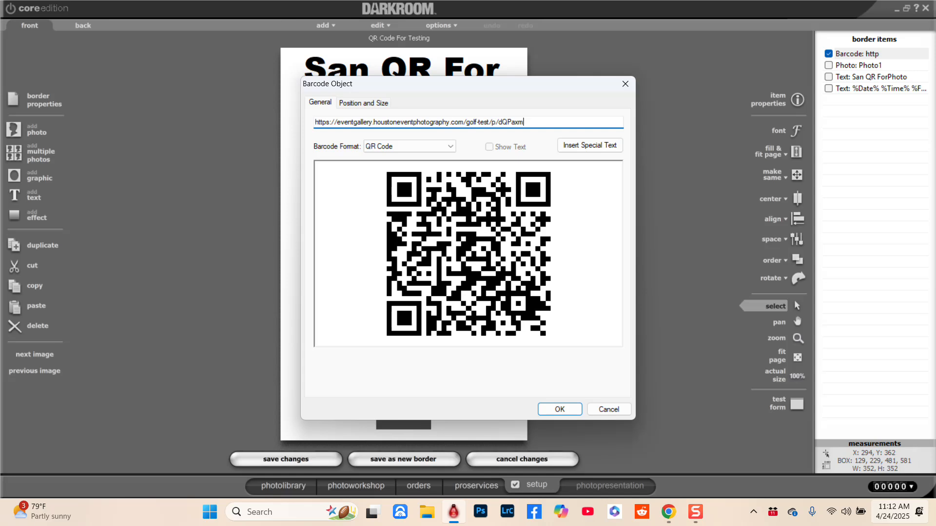
- Replace the photo ID after "golf-test/p/" with the special text %File%, without a space, and save the template changes
{"action": "key", "text": "BackSpace"}
{"action": "key", "text": "BackSpace"}
{"action": "key", "text": "BackSpace"}
{"action": "key", "text": "BackSpace"}
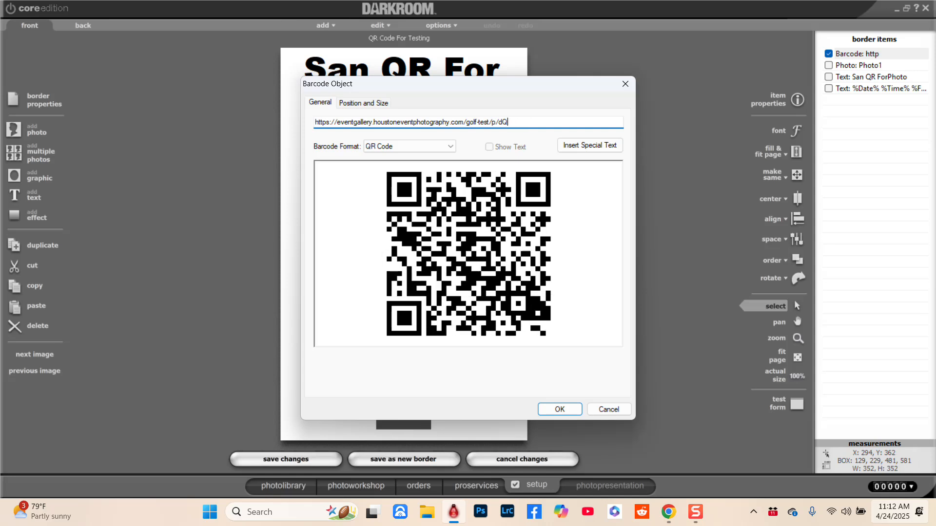
{"action": "key", "text": "BackSpace"}
{"action": "key", "text": "BackSpace"}
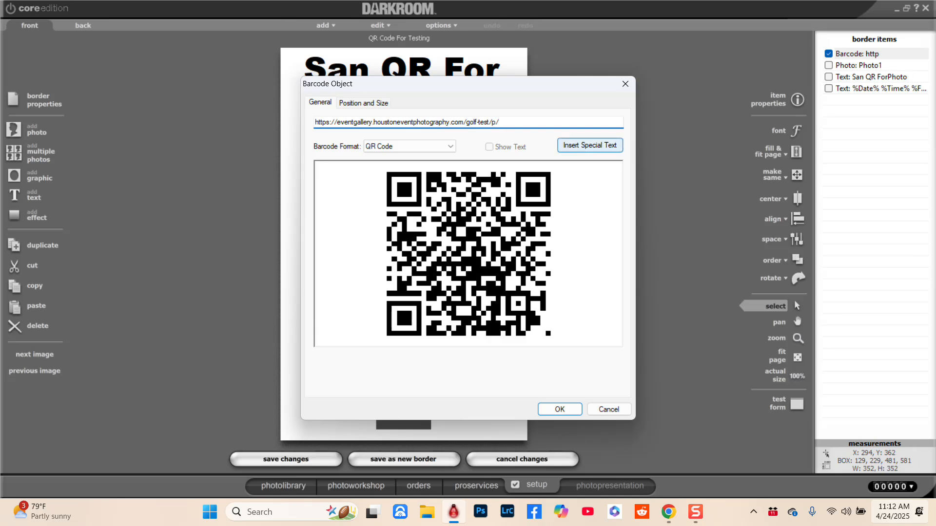
{"action": "left_click", "coordinate": [589, 146]}
{"action": "mouse_move", "coordinate": [604, 174]}
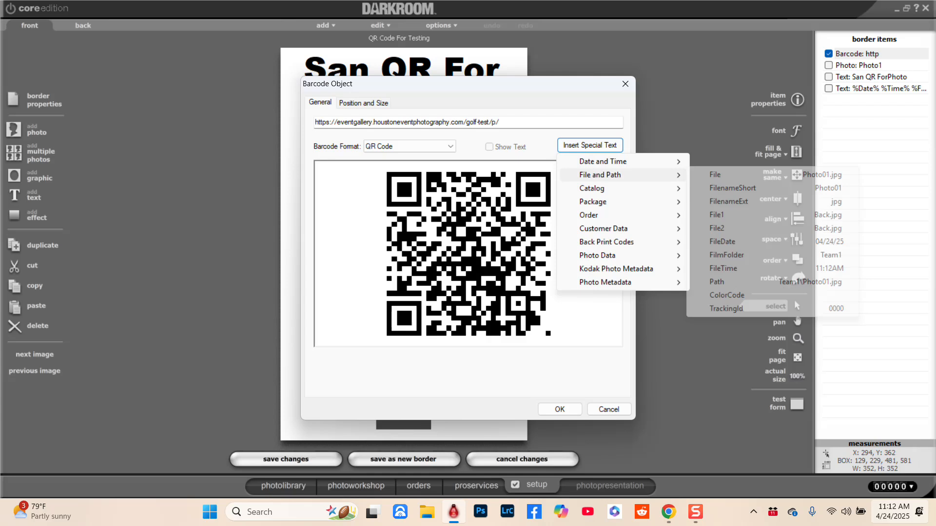
{"action": "left_click", "coordinate": [716, 175]}
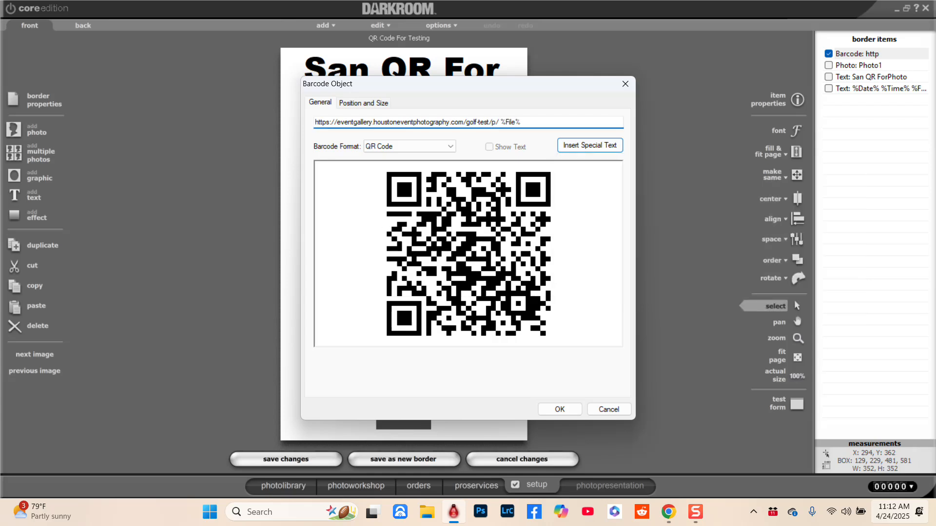
{"action": "key", "text": "BackSpace"}
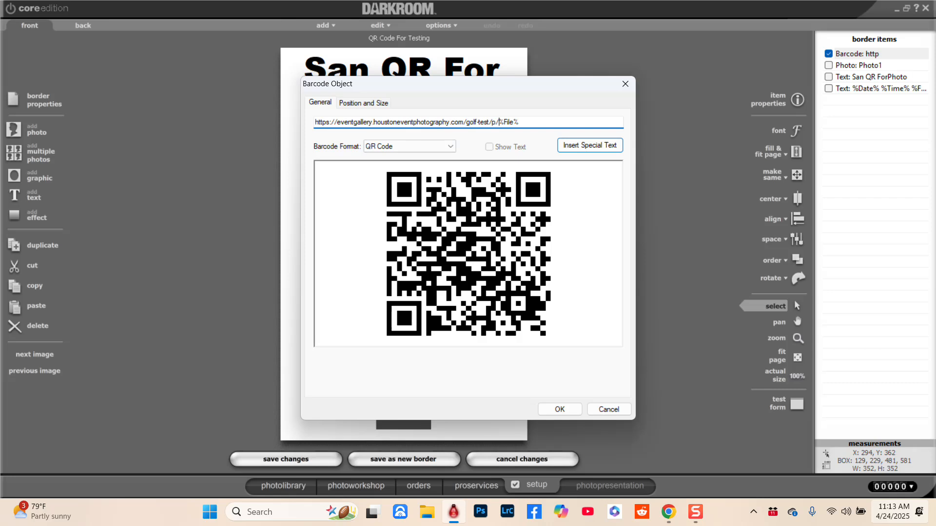
{"action": "key", "text": "Return"}
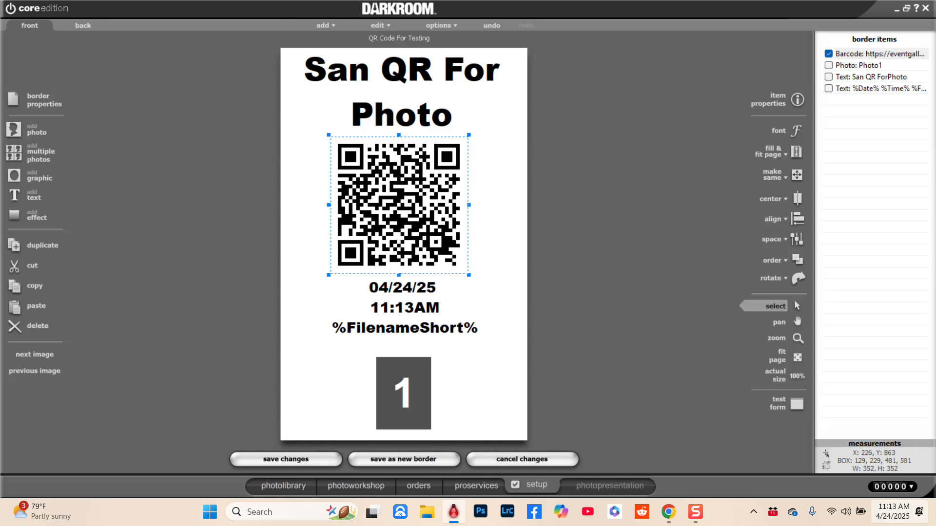
{"action": "left_click", "coordinate": [285, 459]}
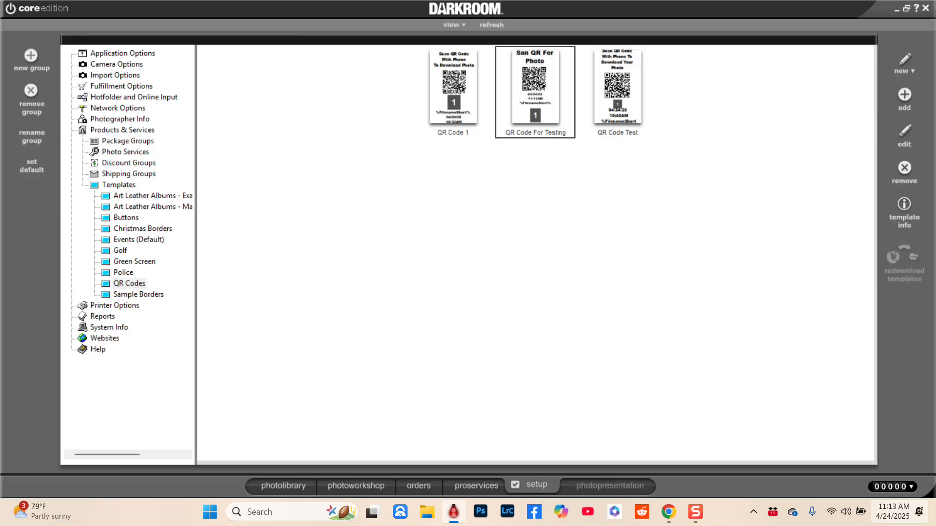
- Set the border of the Credit Card item in the EG QR Code package to QR Code For Testing from the QR Codes group
{"action": "left_click", "coordinate": [127, 142]}
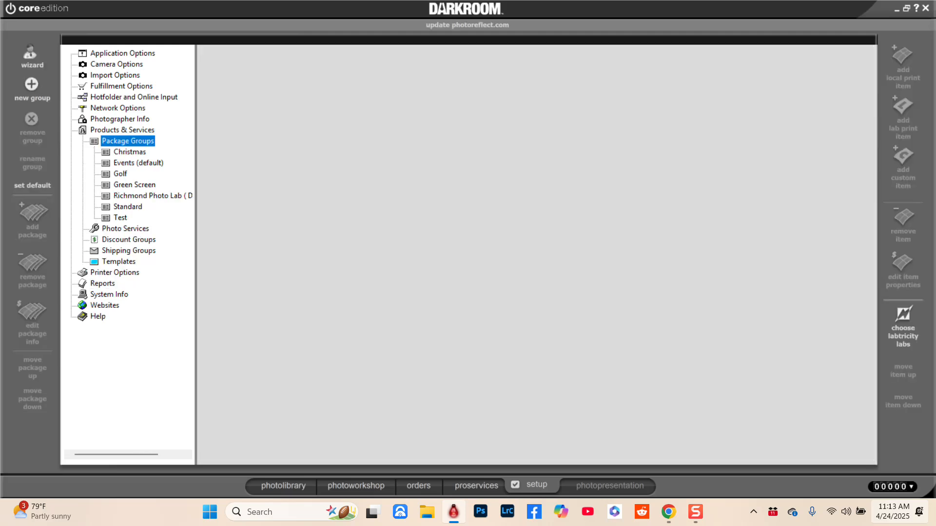
{"action": "left_click", "coordinate": [138, 163]}
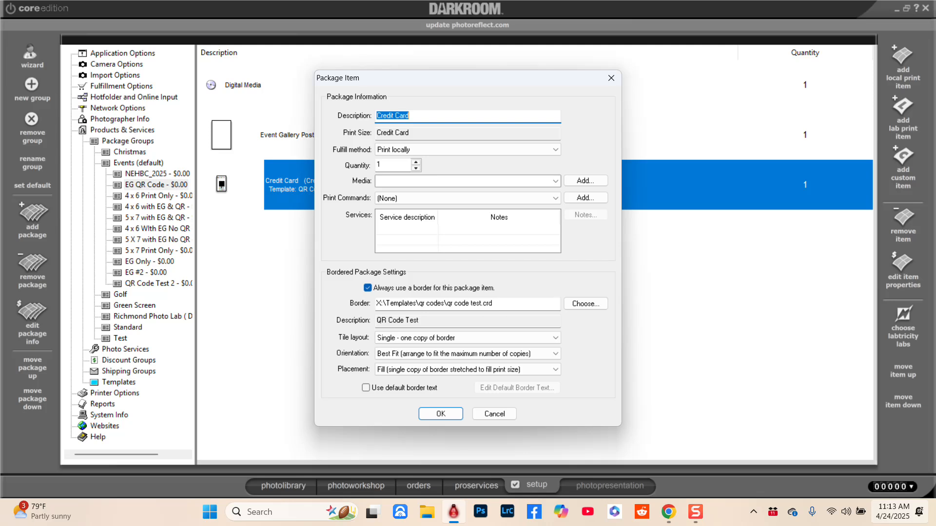
{"action": "left_click", "coordinate": [586, 303]}
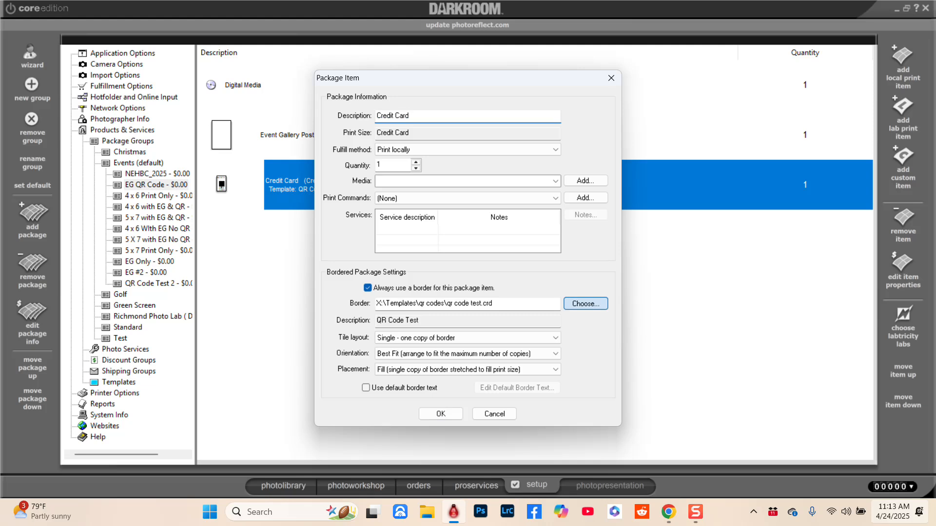
{"action": "left_click", "coordinate": [627, 72]}
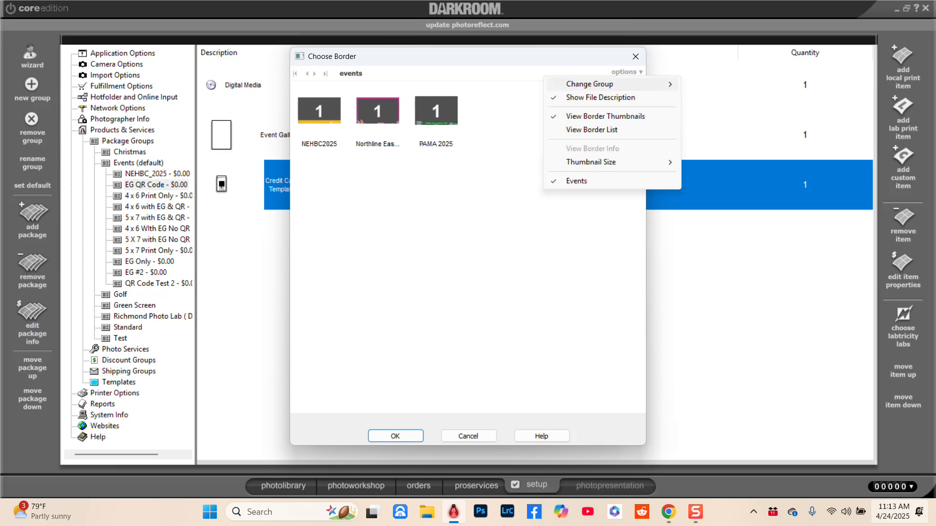
{"action": "mouse_move", "coordinate": [590, 85]}
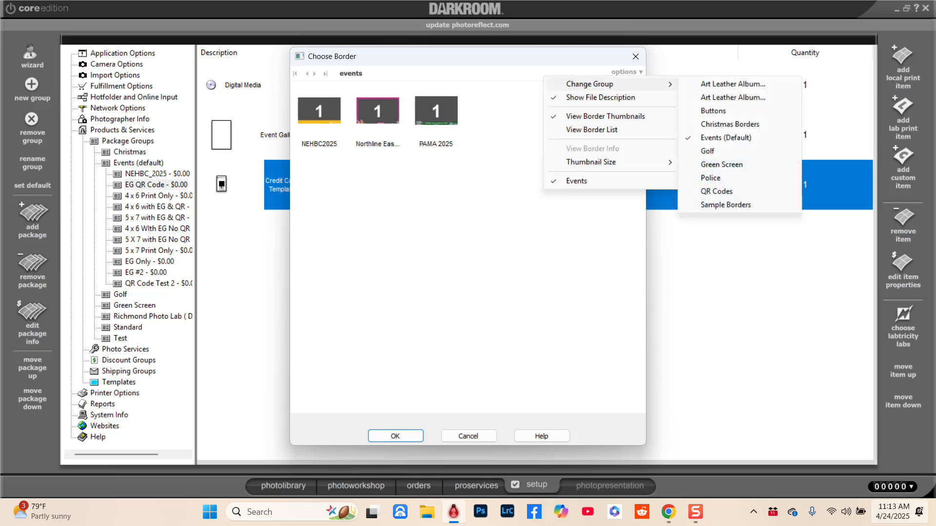
{"action": "left_click", "coordinate": [716, 191]}
{"action": "double_click", "coordinate": [373, 111]}
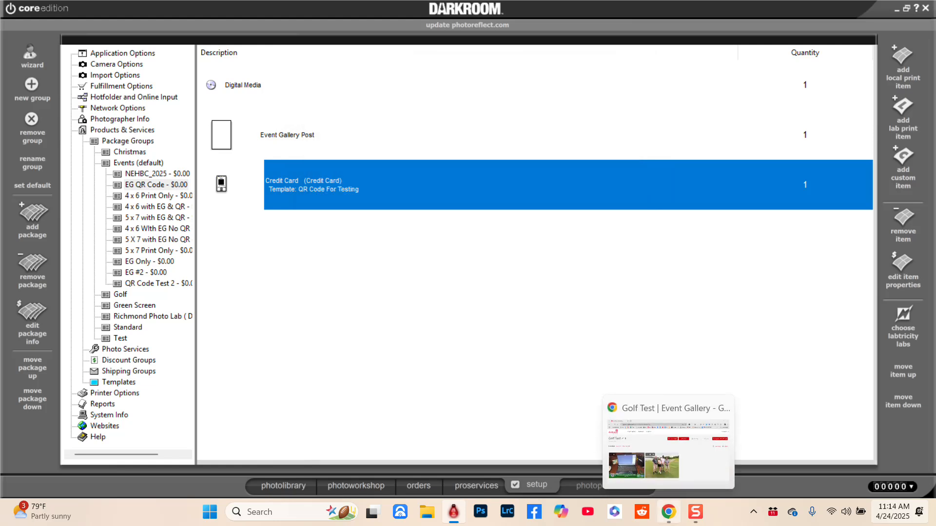
- Switch to Chrome and try to delete the posted images from the Golf Test gallery
{"action": "left_click", "coordinate": [669, 512]}
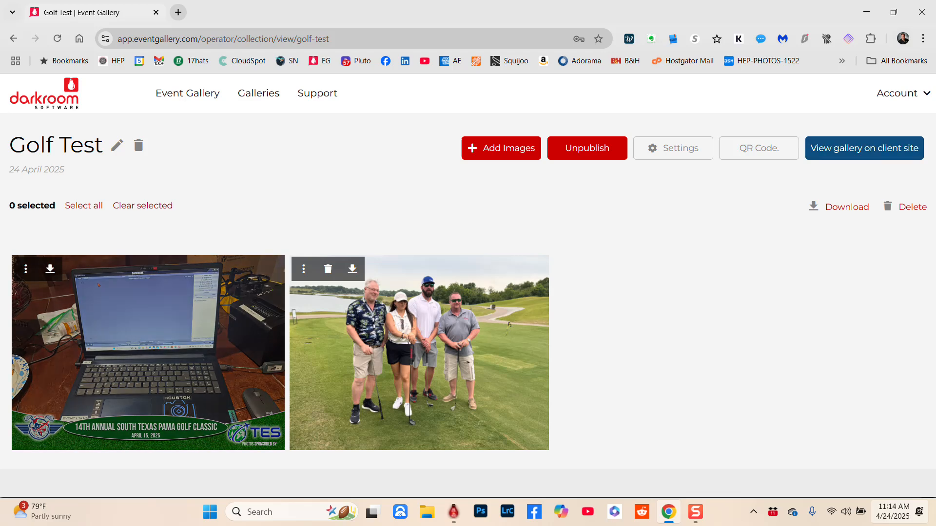
{"action": "left_click", "coordinate": [148, 353]}
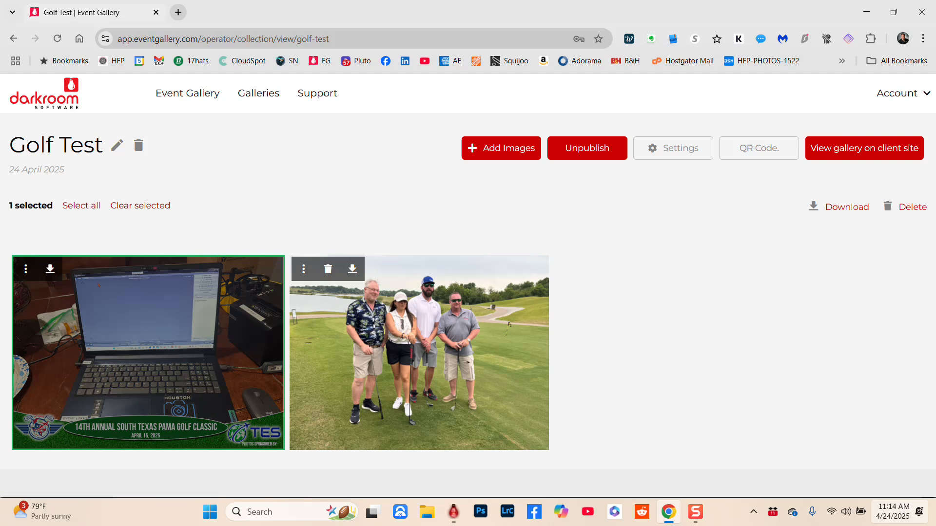
{"action": "left_click", "coordinate": [148, 353]}
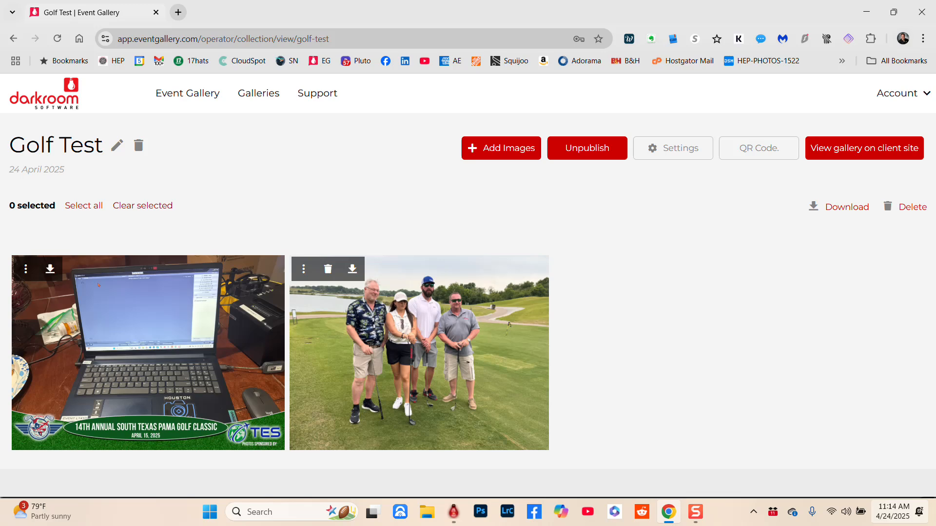
{"action": "left_click", "coordinate": [911, 207]}
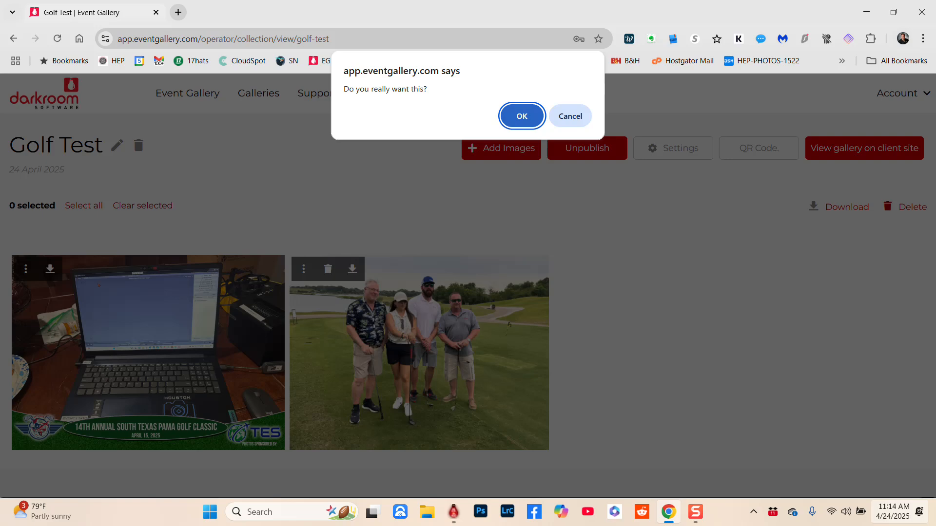
- Return to Darkroom's photo workshop and place an order for one copy of the EG QR Code package for the laptop photo
{"action": "left_click", "coordinate": [453, 511]}
{"action": "left_click", "coordinate": [368, 485]}
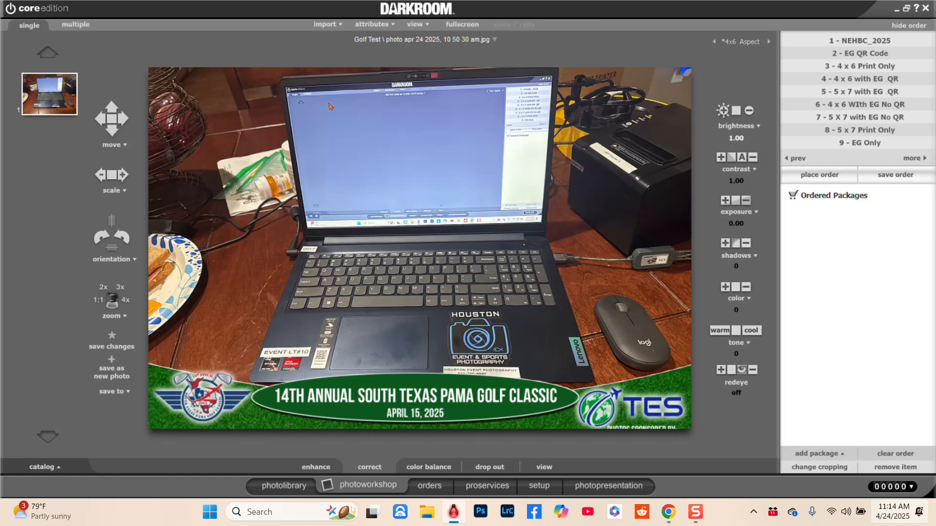
{"action": "left_click", "coordinate": [860, 54]}
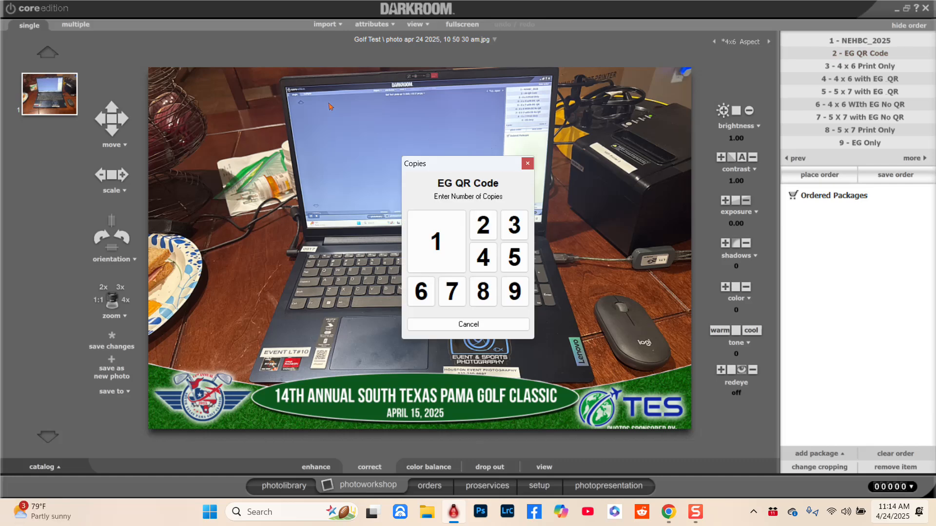
{"action": "left_click", "coordinate": [436, 241]}
{"action": "left_click", "coordinate": [819, 175]}
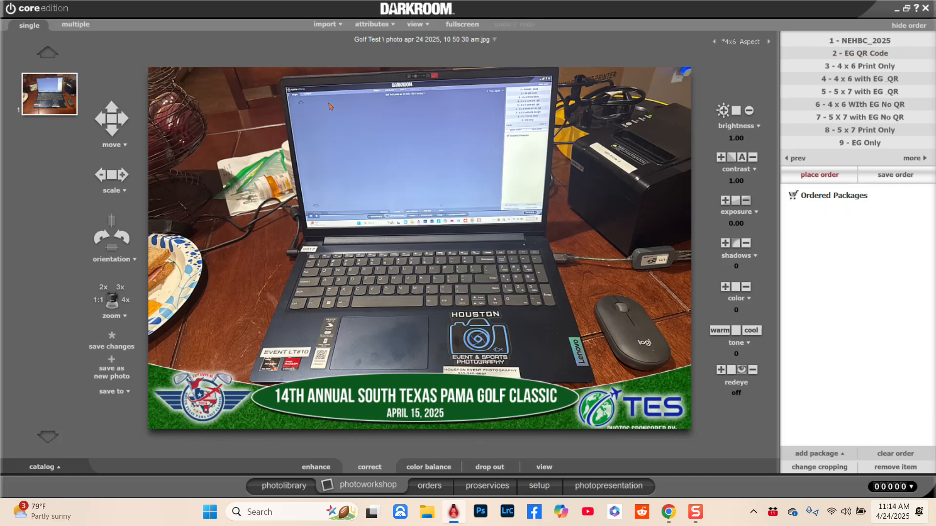